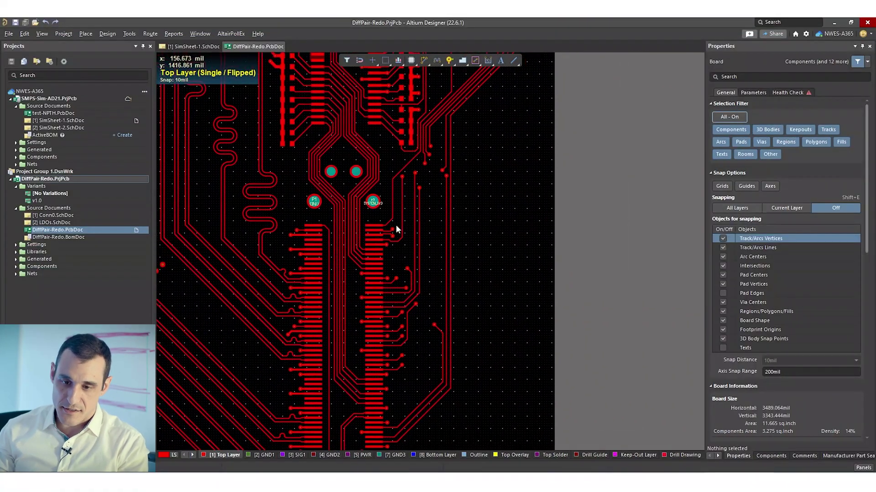
Follow the routed pairs from the connector to the IC, briefly checking the Bottom Layer
{"action": "right_click_drag", "start_coordinate": [341, 329], "coordinate": [414, 182]}
{"action": "scroll", "coordinate": [383, 223], "scroll_direction": "up", "scroll_amount": 8}
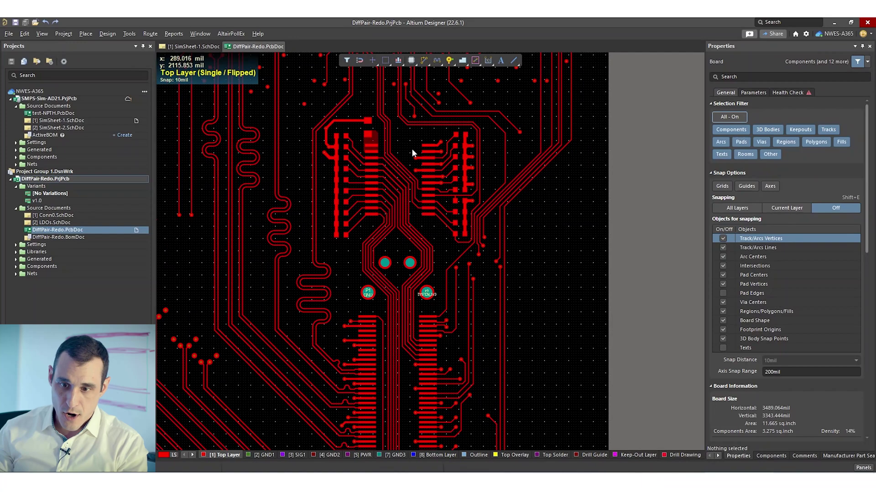
{"action": "right_click_drag", "start_coordinate": [410, 150], "coordinate": [363, 348]}
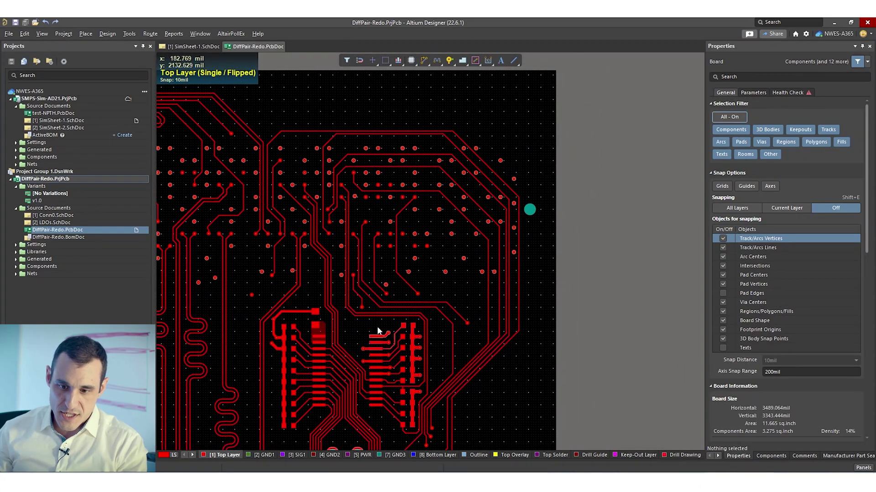
{"action": "right_click_drag", "start_coordinate": [292, 222], "coordinate": [407, 233]}
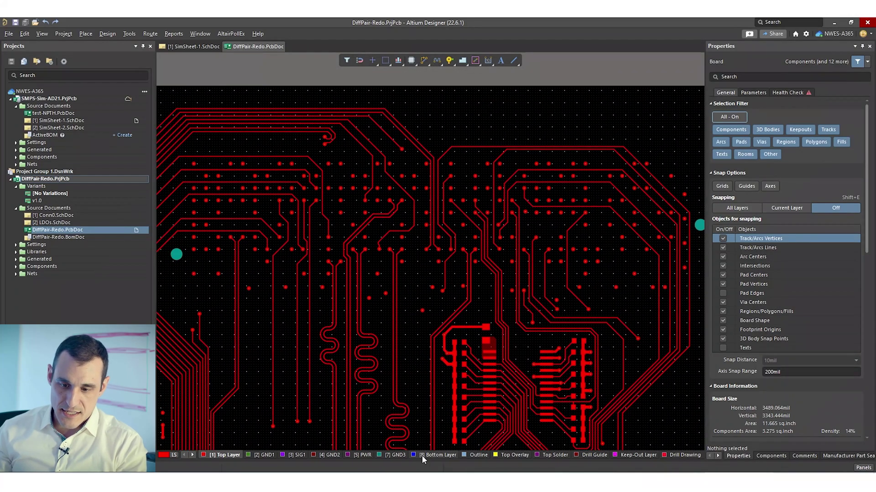
{"action": "left_click", "coordinate": [422, 455]}
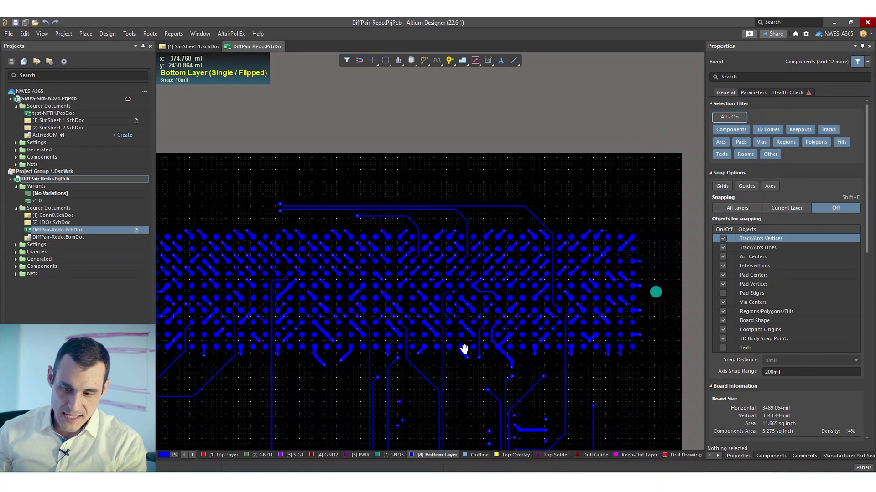
{"action": "left_click", "coordinate": [236, 456]}
{"action": "right_click_drag", "start_coordinate": [457, 328], "coordinate": [421, 247]}
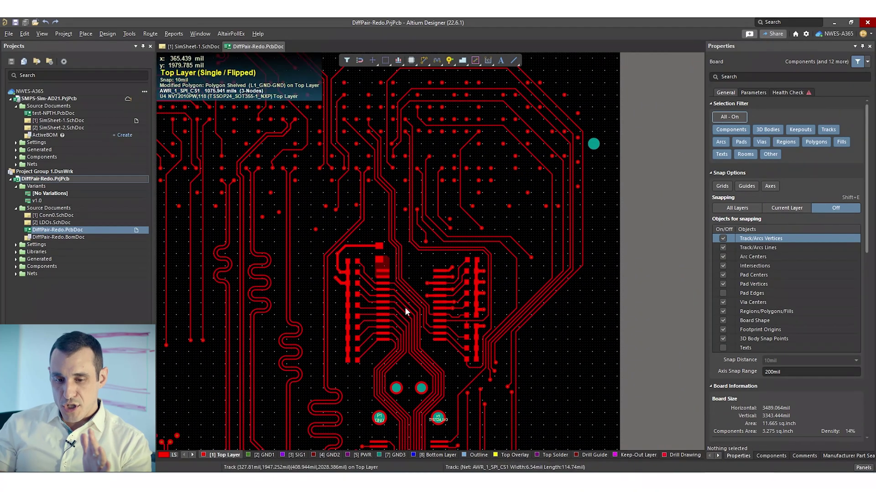
{"action": "right_click_drag", "start_coordinate": [350, 387], "coordinate": [354, 272]}
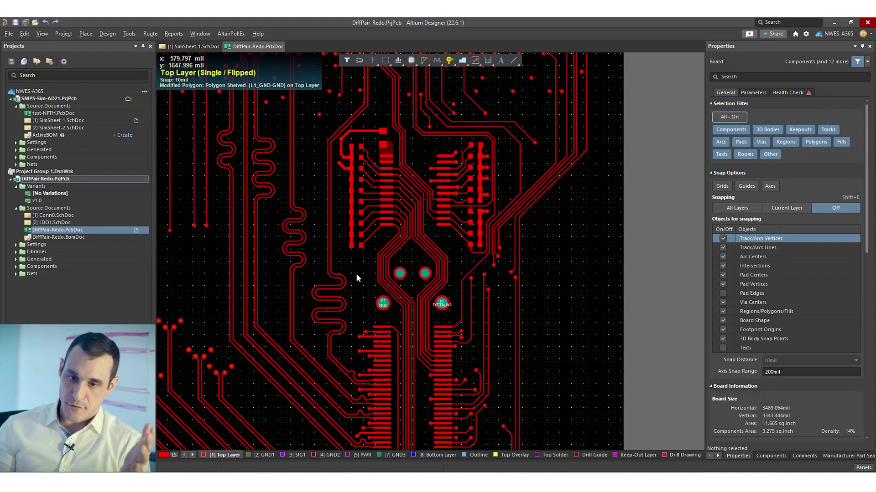
{"action": "scroll", "coordinate": [356, 273], "scroll_direction": "down", "scroll_amount": 3}
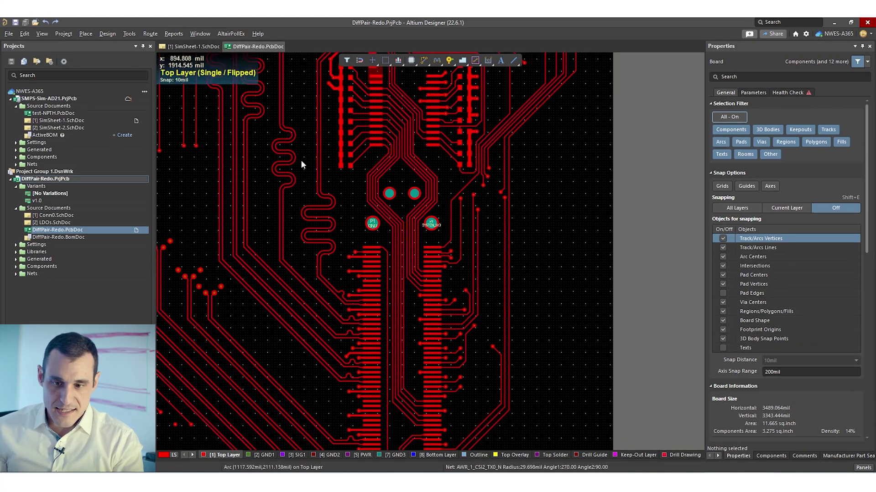
{"action": "right_click_drag", "start_coordinate": [370, 127], "coordinate": [328, 141]}
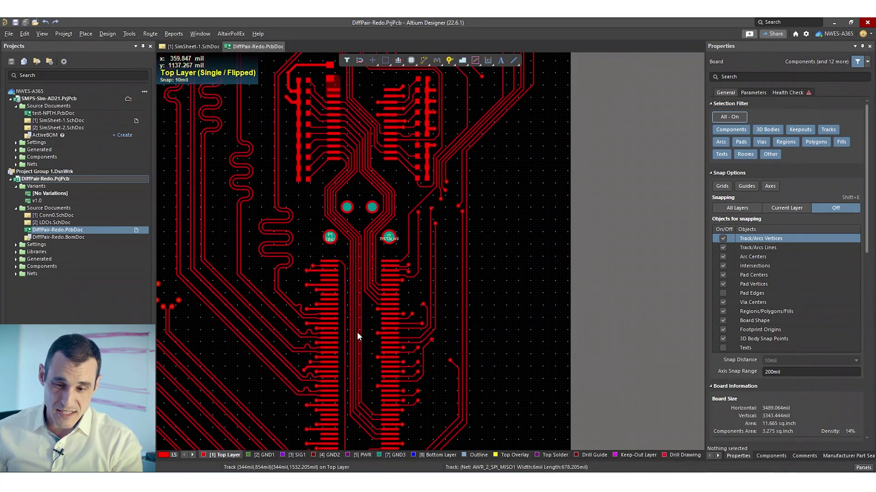
{"action": "scroll", "coordinate": [365, 273], "scroll_direction": "up", "scroll_amount": 6}
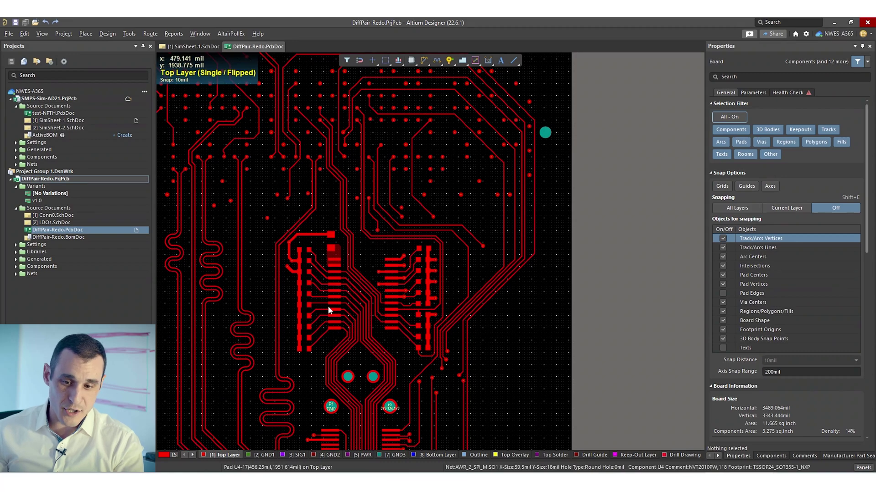
{"action": "right_click_drag", "start_coordinate": [372, 273], "coordinate": [399, 207]}
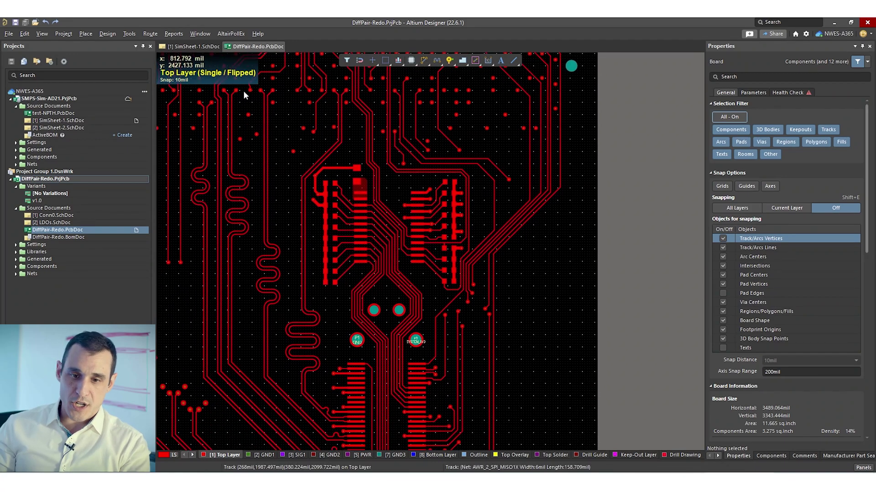
Start Signal Integrity analysis and bring up its Model Assignments
{"action": "left_click", "coordinate": [129, 33]}
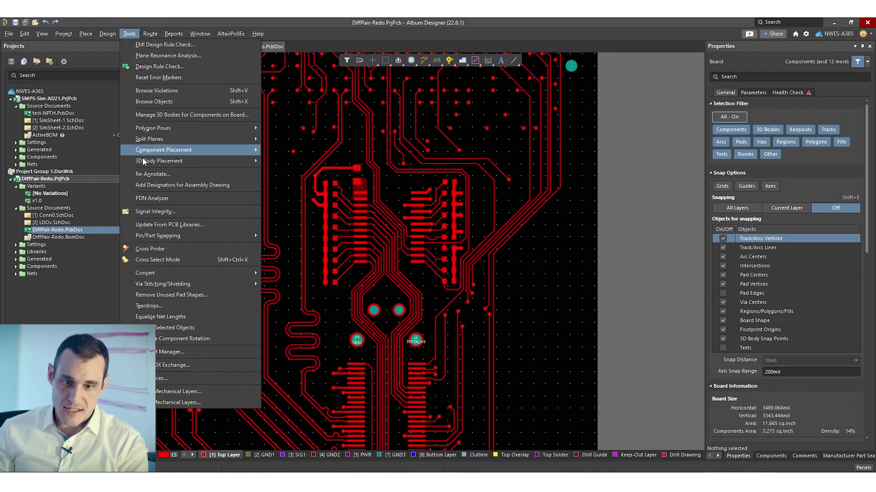
{"action": "left_click", "coordinate": [162, 213]}
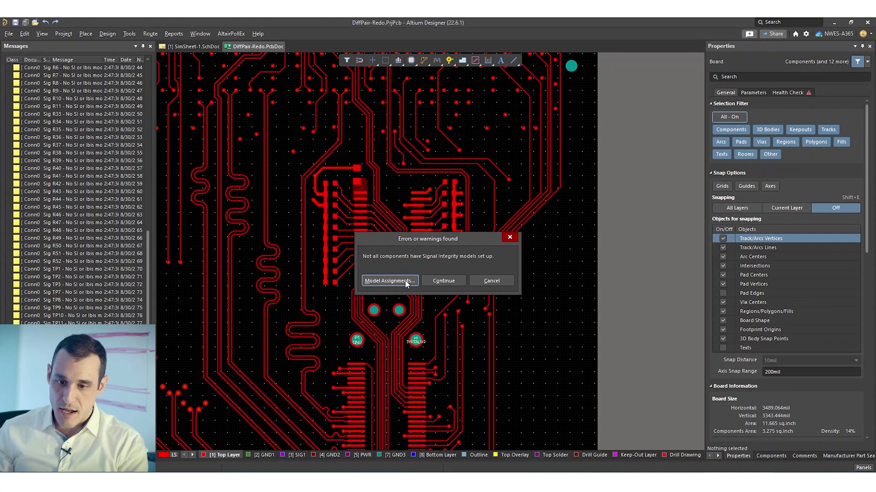
{"action": "left_click", "coordinate": [398, 280]}
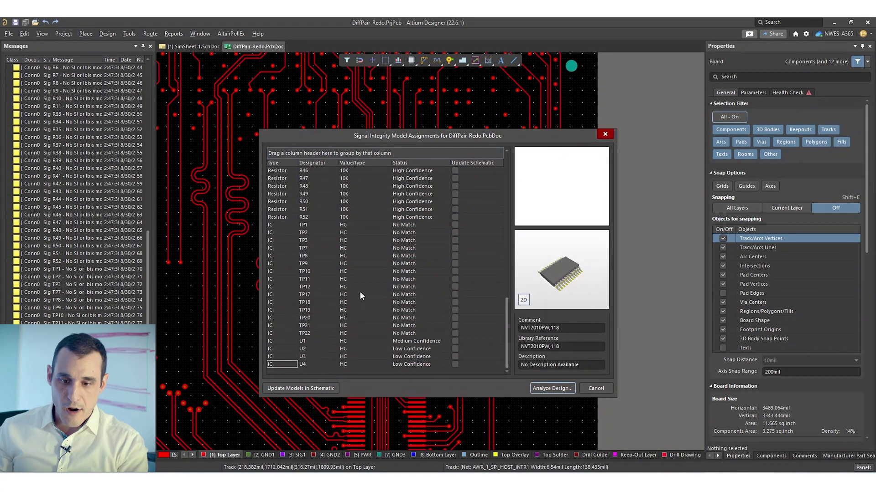
Tick Update Schematic for U4's model, then select the J1 connector row
{"action": "left_click", "coordinate": [317, 364]}
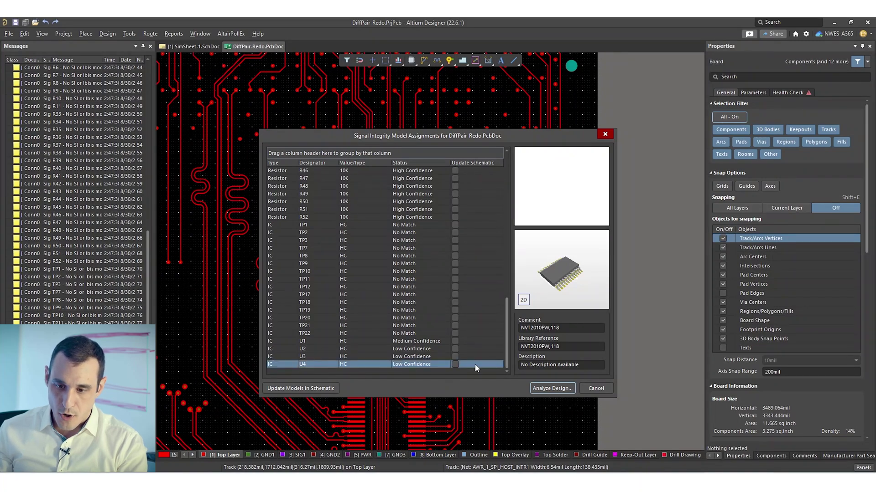
{"action": "left_click", "coordinate": [455, 364]}
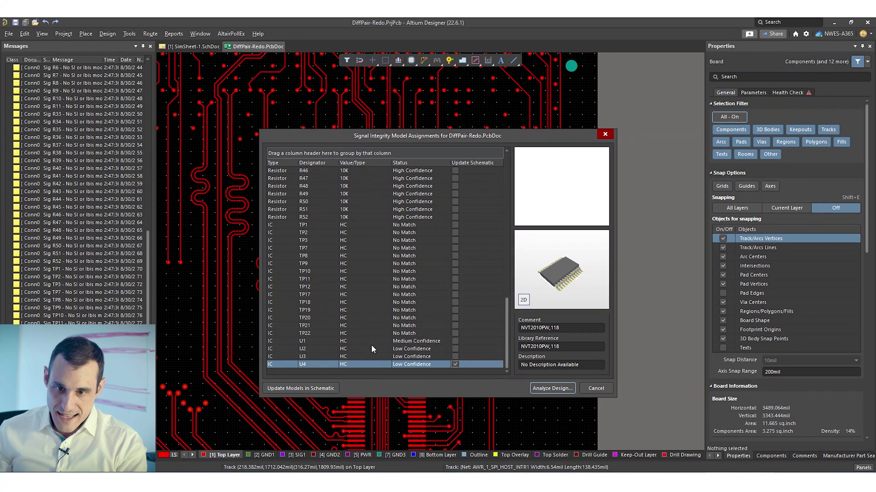
{"action": "scroll", "coordinate": [360, 340], "scroll_direction": "up", "scroll_amount": 15}
{"action": "left_click", "coordinate": [323, 327]}
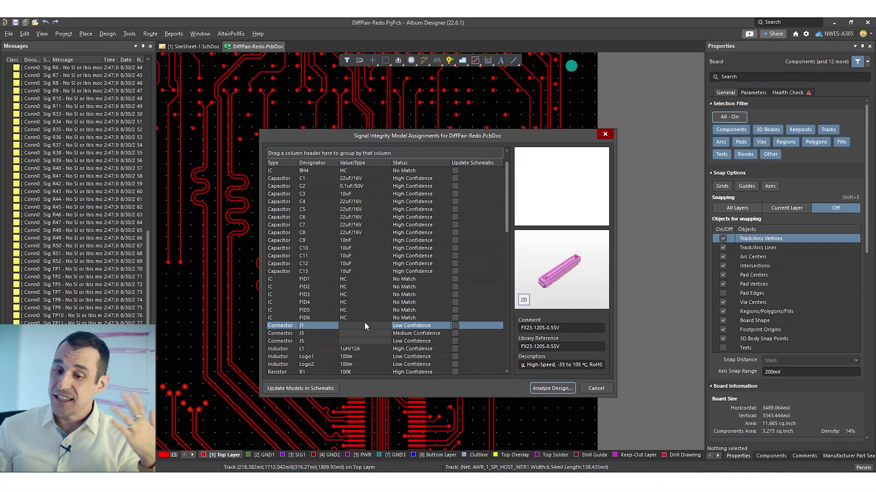
Set J1 and J3 model types to IC, update the schematic models, and run the analysis
{"action": "left_click", "coordinate": [297, 326]}
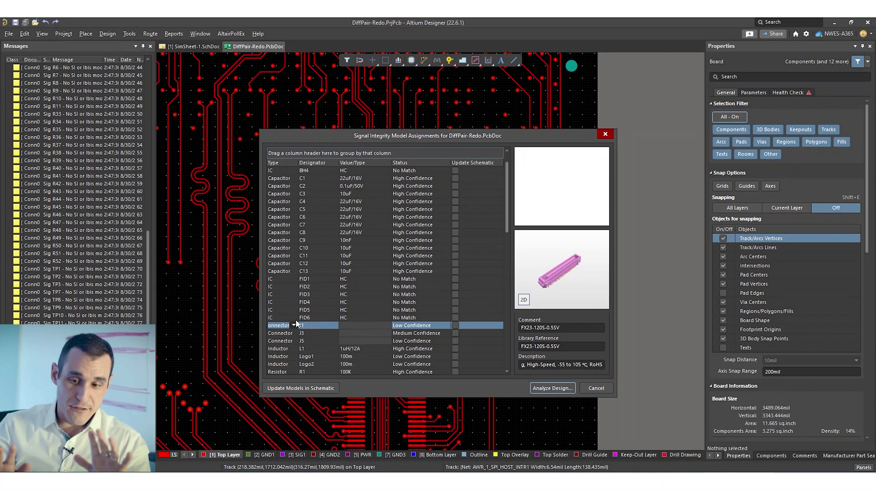
{"action": "left_click", "coordinate": [292, 326]}
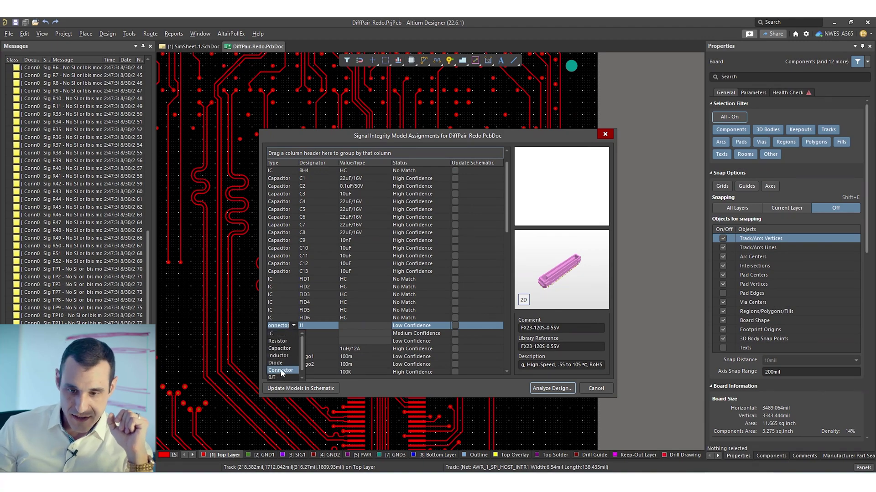
{"action": "left_click", "coordinate": [284, 335]}
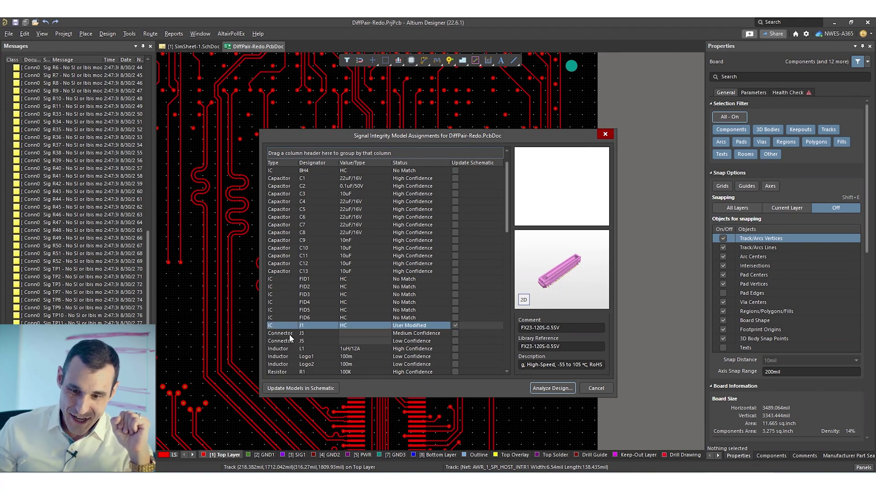
{"action": "left_click", "coordinate": [295, 334]}
{"action": "left_click", "coordinate": [295, 332]}
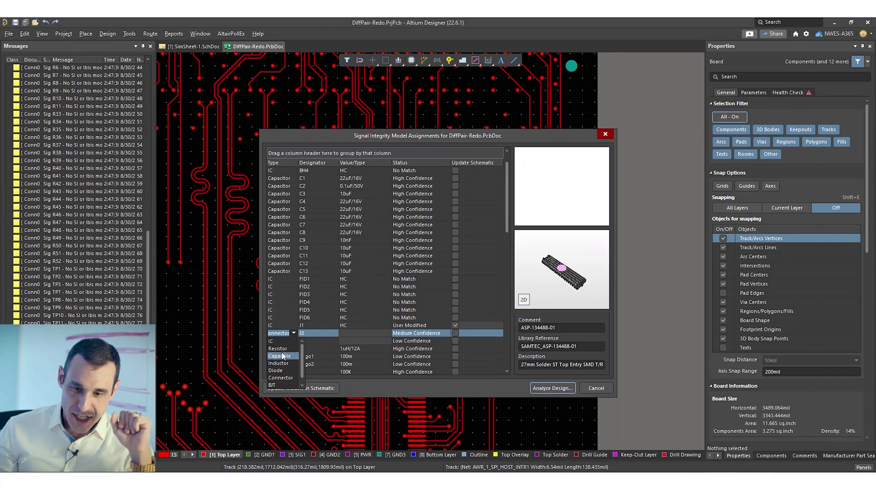
{"action": "left_click", "coordinate": [283, 343]}
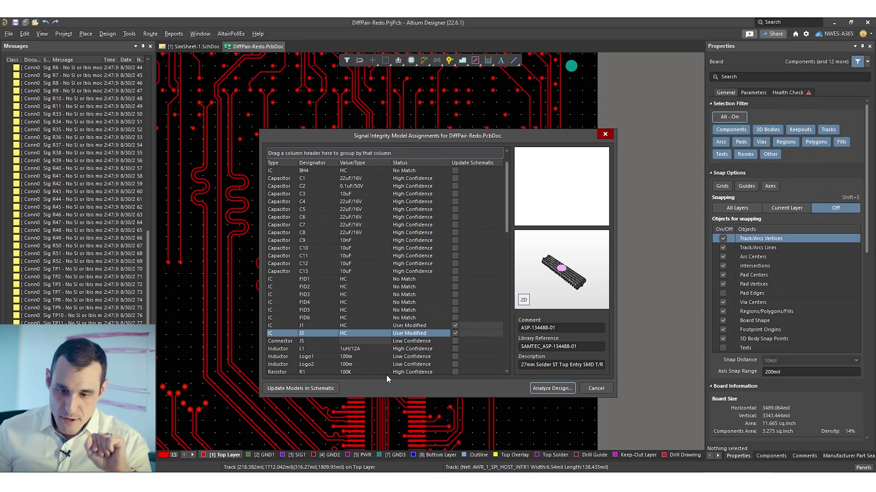
{"action": "left_click", "coordinate": [325, 392]}
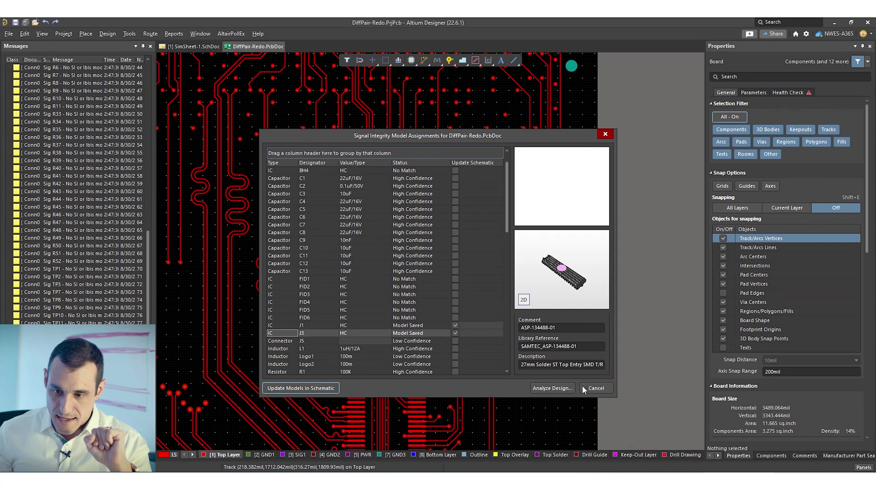
{"action": "left_click", "coordinate": [553, 390]}
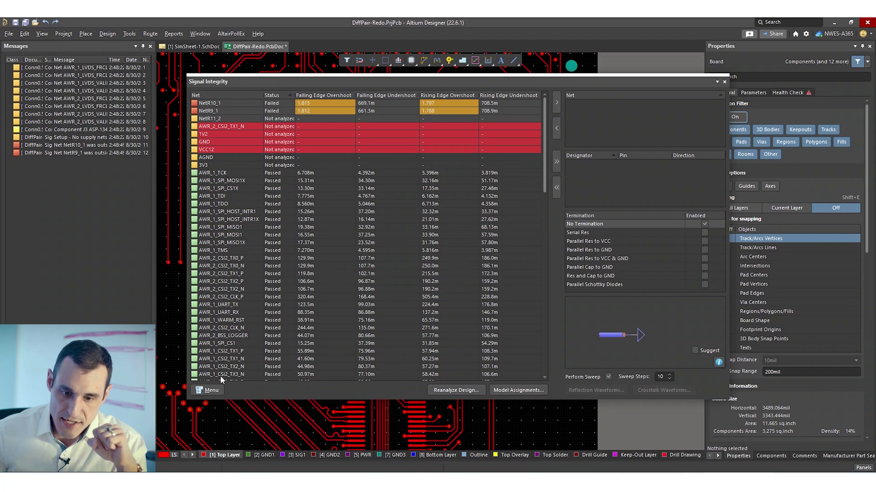
Move the results window aside and pan the board to view the differential pairs
{"action": "scroll", "coordinate": [240, 436], "scroll_direction": "left", "scroll_amount": 3, "text": "shift"}
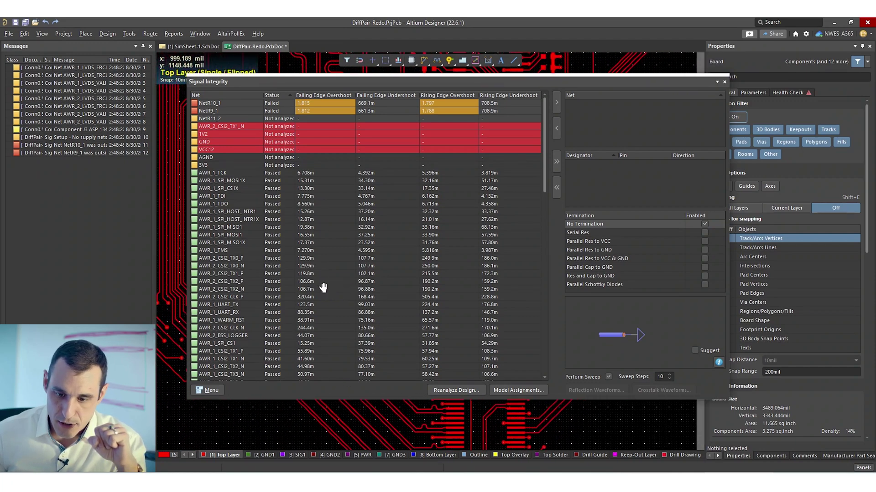
{"action": "scroll", "coordinate": [269, 401], "scroll_direction": "down", "scroll_amount": 2, "text": "ctrl"}
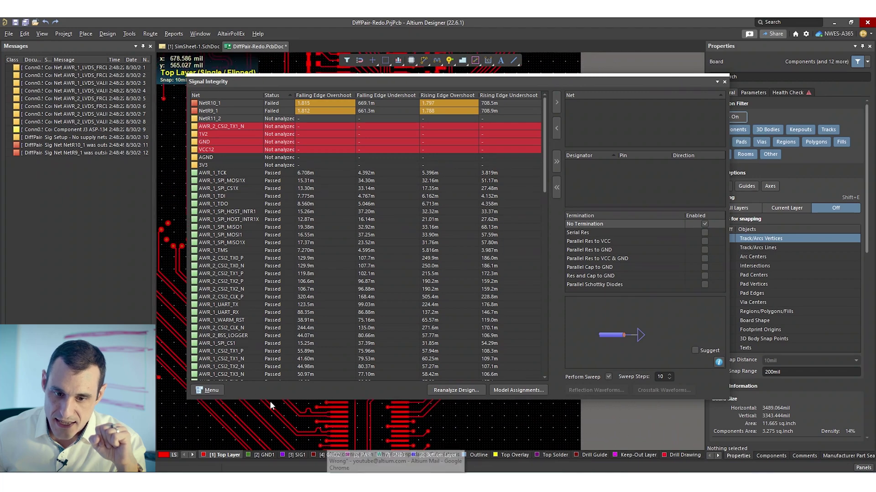
{"action": "left_click_drag", "start_coordinate": [266, 78], "coordinate": [355, 275]}
{"action": "right_click_drag", "start_coordinate": [240, 203], "coordinate": [277, 211]}
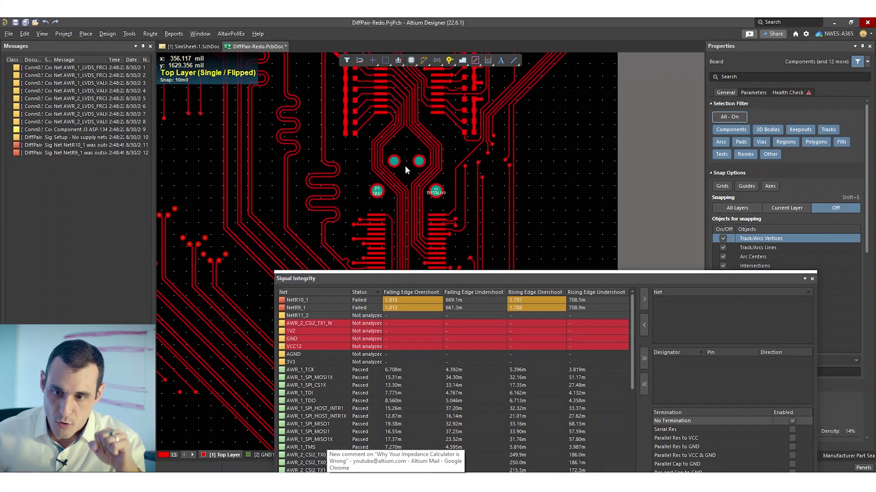
{"action": "scroll", "coordinate": [408, 173], "scroll_direction": "up", "scroll_amount": 4, "text": "ctrl"}
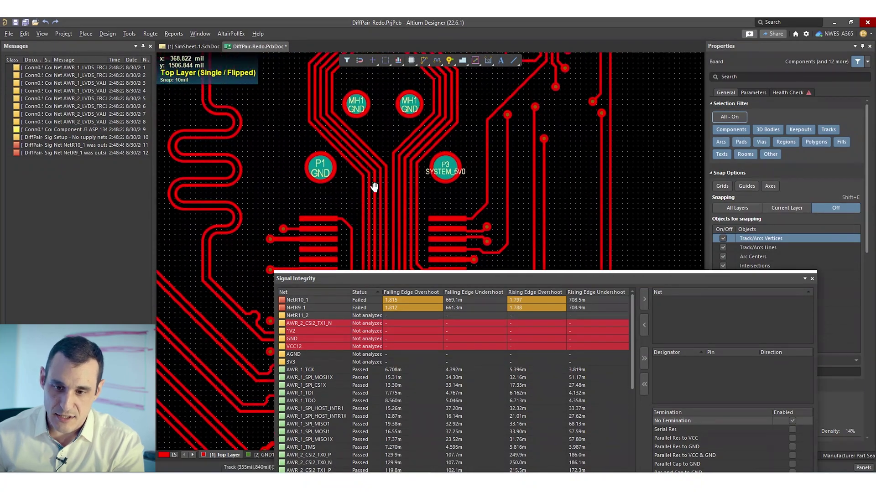
{"action": "scroll", "coordinate": [378, 197], "scroll_direction": "up", "scroll_amount": 5}
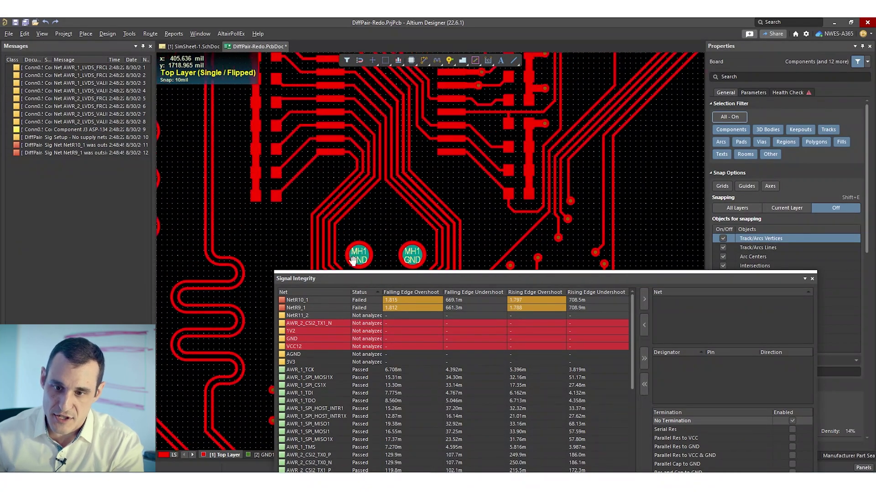
{"action": "right_click_drag", "start_coordinate": [375, 97], "coordinate": [389, 229]}
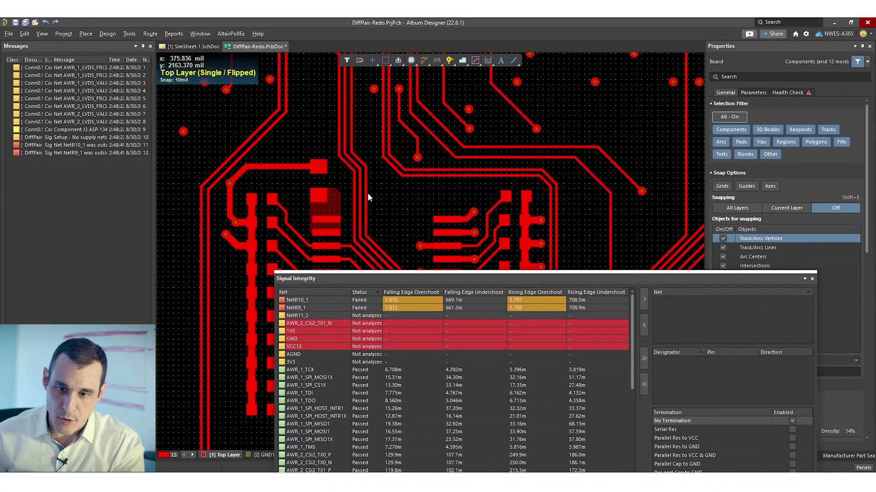
Bring the results panel fully into view and select the AWR_1_CSI2_TX1_P/N pair nets
{"action": "left_click_drag", "start_coordinate": [416, 279], "coordinate": [322, 92]}
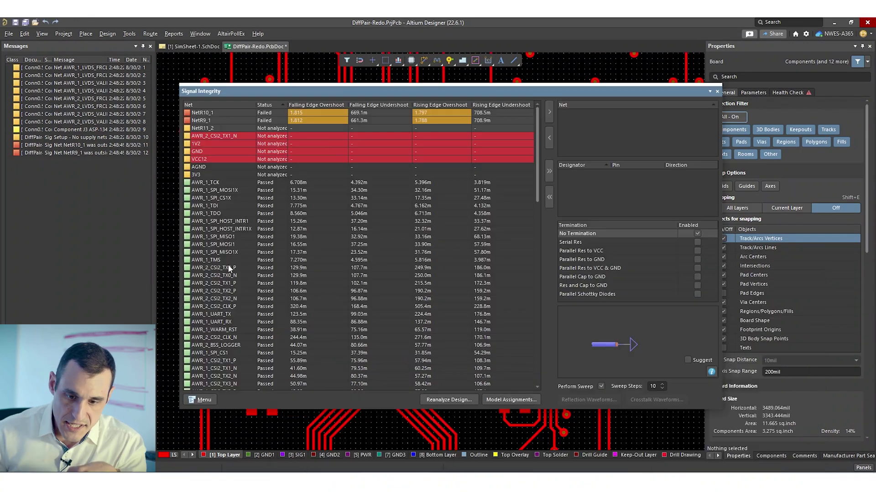
{"action": "scroll", "coordinate": [235, 308], "scroll_direction": "down", "scroll_amount": 1}
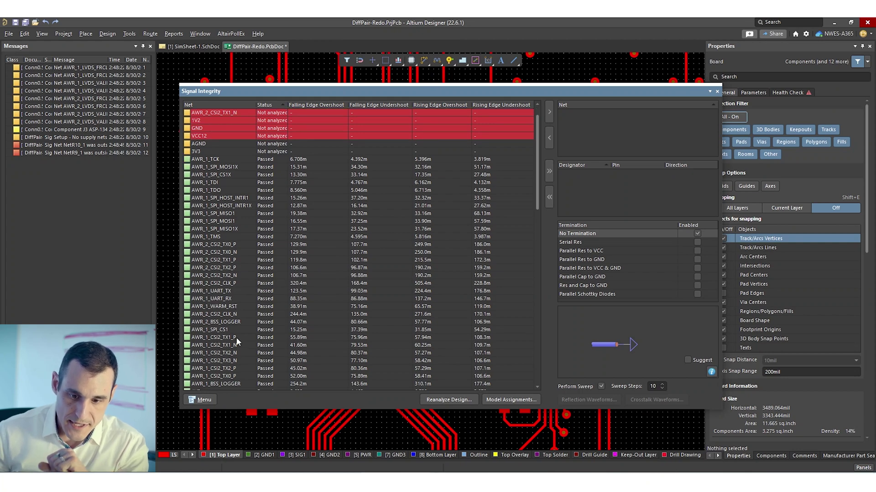
{"action": "left_click", "coordinate": [236, 338]}
{"action": "left_click", "coordinate": [244, 346], "text": "shift"}
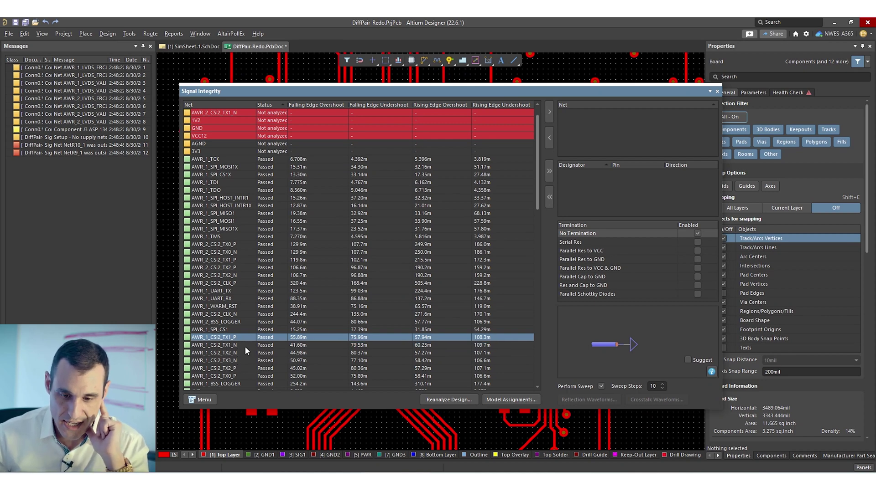
{"action": "left_click", "coordinate": [245, 346]}
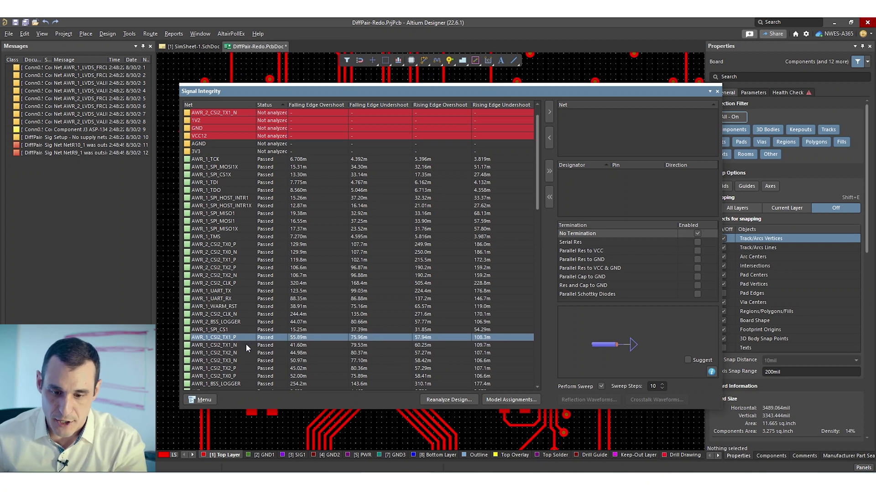
{"action": "left_click", "coordinate": [245, 340], "text": "shift"}
Show the Impedance column and reselect the TX1 pair nets, reading 65.47
{"action": "left_click", "coordinate": [212, 399]}
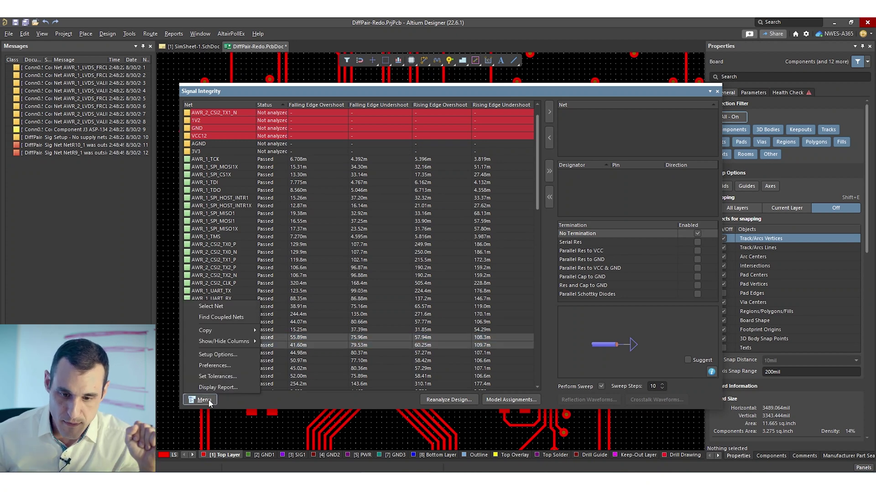
{"action": "mouse_move", "coordinate": [240, 344]}
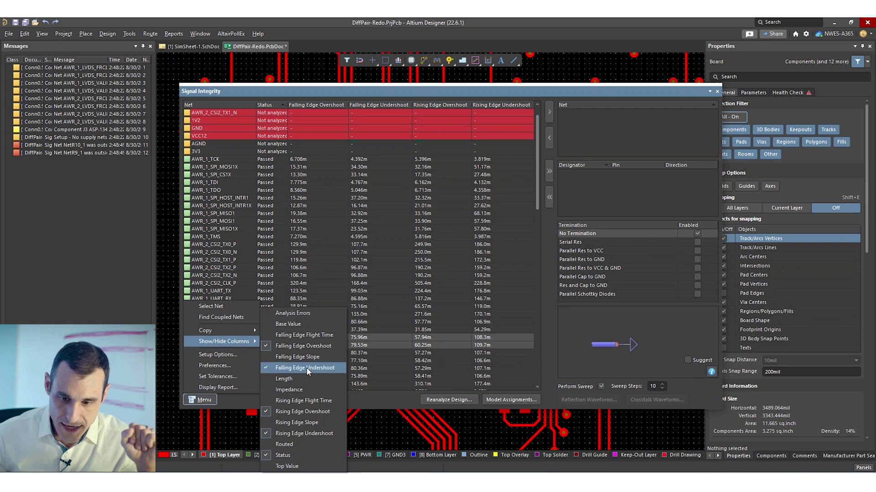
{"action": "left_click", "coordinate": [306, 389]}
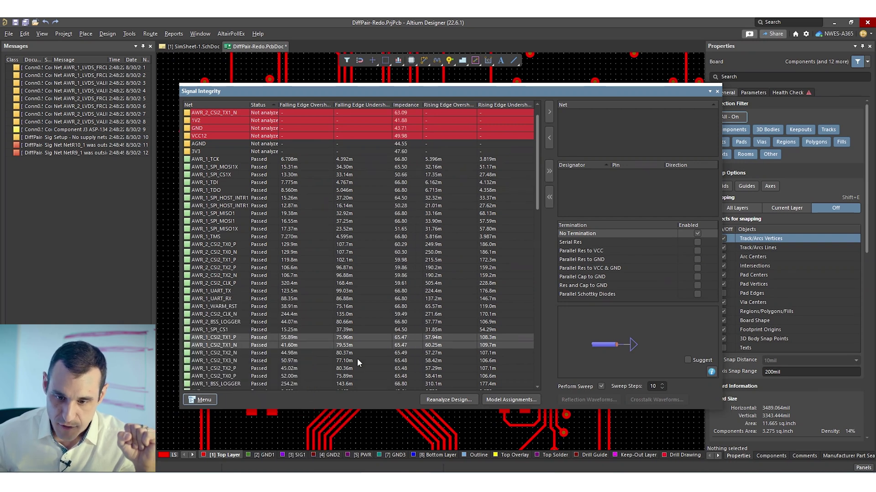
{"action": "left_click", "coordinate": [412, 338]}
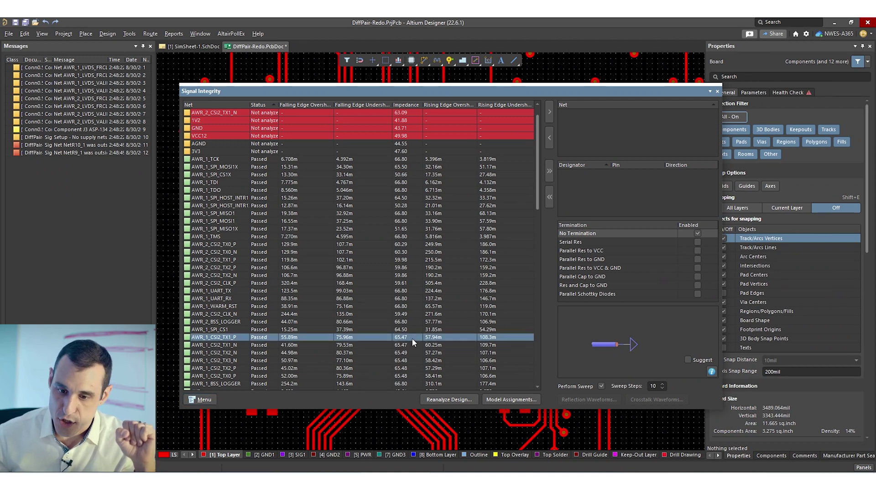
{"action": "left_click", "coordinate": [413, 345]}
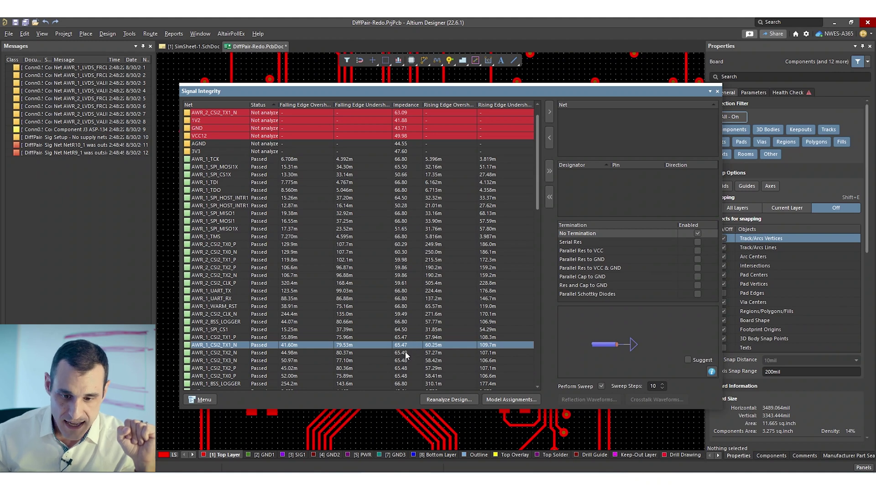
{"action": "scroll", "coordinate": [406, 355], "scroll_direction": "down", "scroll_amount": 1}
{"action": "scroll", "coordinate": [405, 355], "scroll_direction": "down", "scroll_amount": 1}
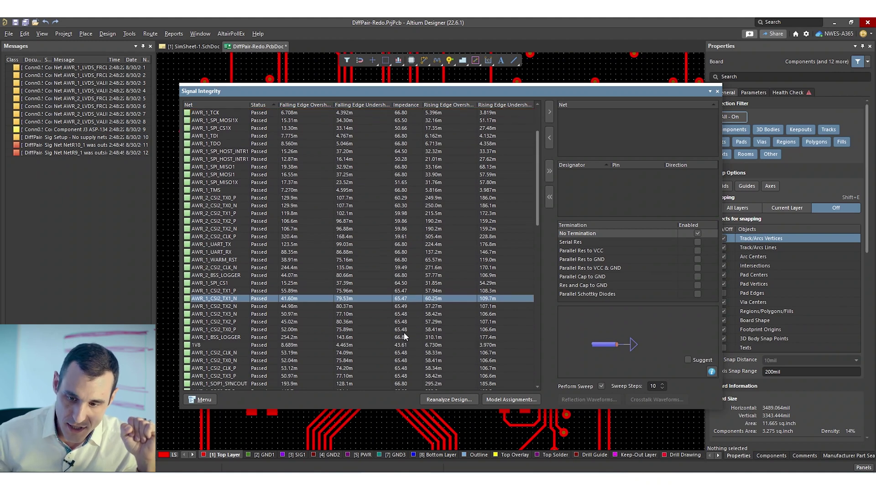
{"action": "scroll", "coordinate": [404, 362], "scroll_direction": "up", "scroll_amount": 1}
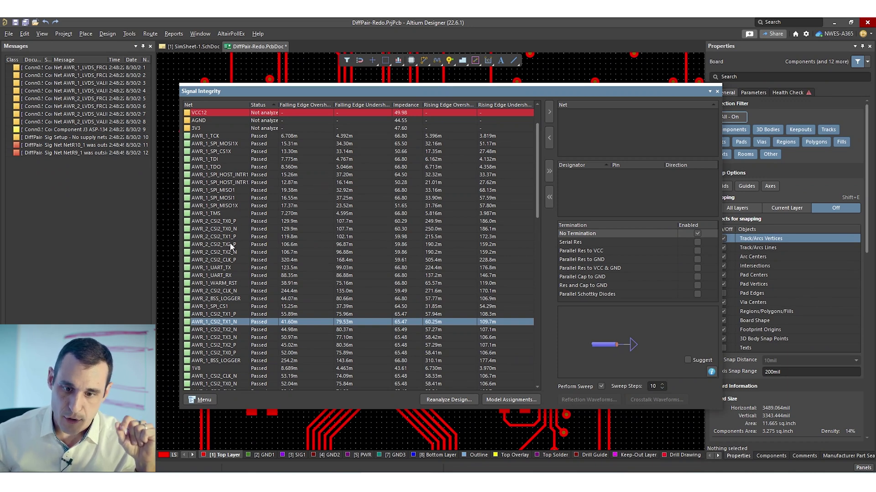
{"action": "scroll", "coordinate": [279, 285], "scroll_direction": "down", "scroll_amount": 2}
{"action": "scroll", "coordinate": [268, 295], "scroll_direction": "up", "scroll_amount": 2}
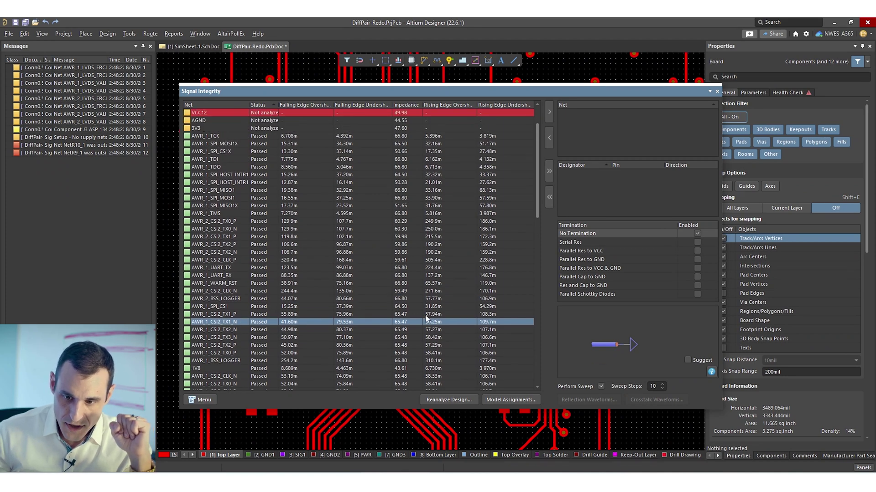
{"action": "key", "text": "Up"}
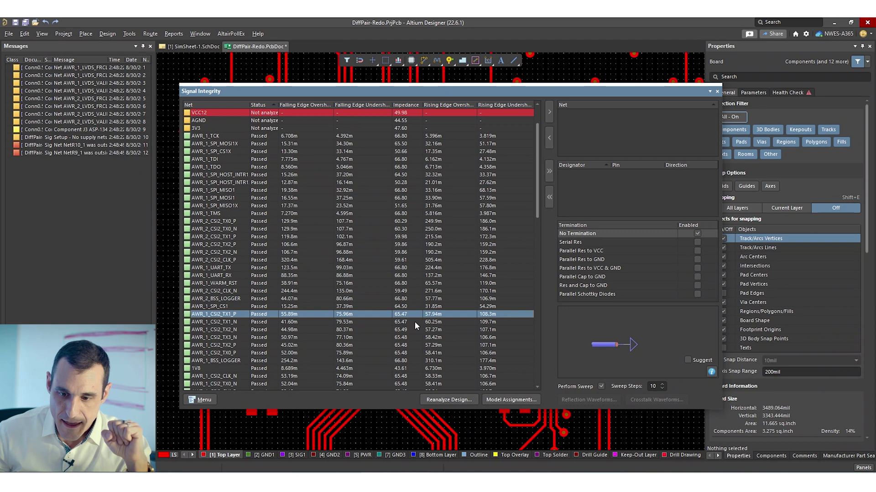
{"action": "left_click", "coordinate": [415, 322]}
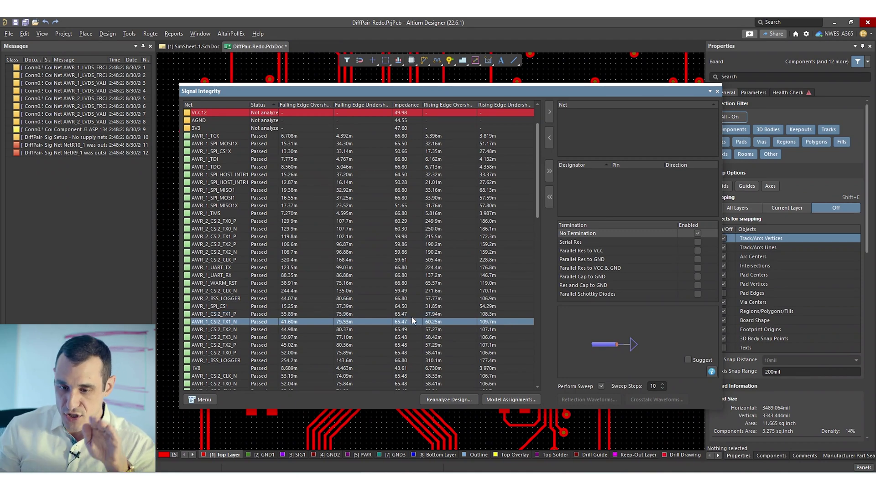
{"action": "left_click", "coordinate": [411, 316]}
{"action": "left_click", "coordinate": [411, 322]}
{"action": "left_click", "coordinate": [409, 316]}
{"action": "left_click", "coordinate": [410, 321]}
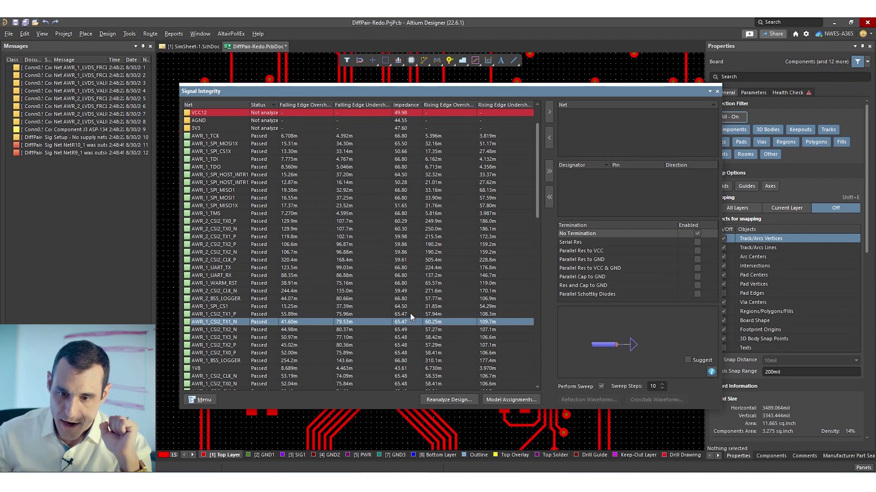
{"action": "left_click", "coordinate": [412, 314]}
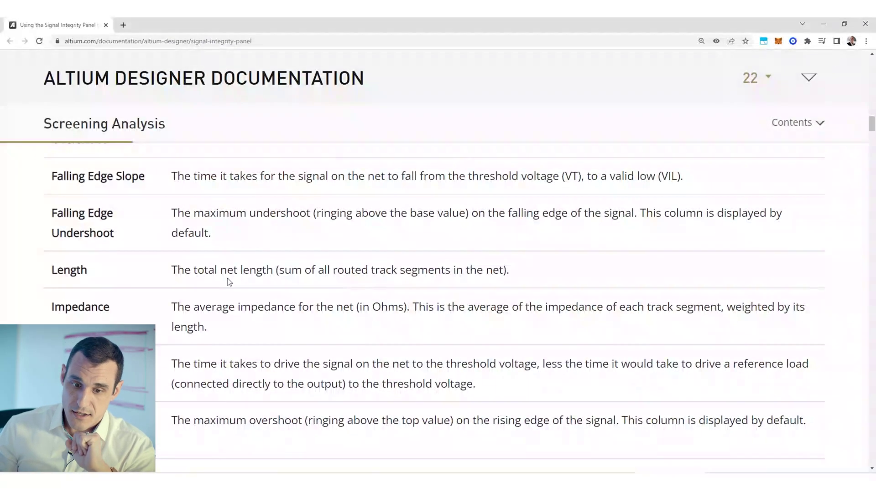
Highlight the Impedance column definition on the Signal Integrity panel doc page, then minimize the browser
{"action": "left_click", "coordinate": [270, 41]}
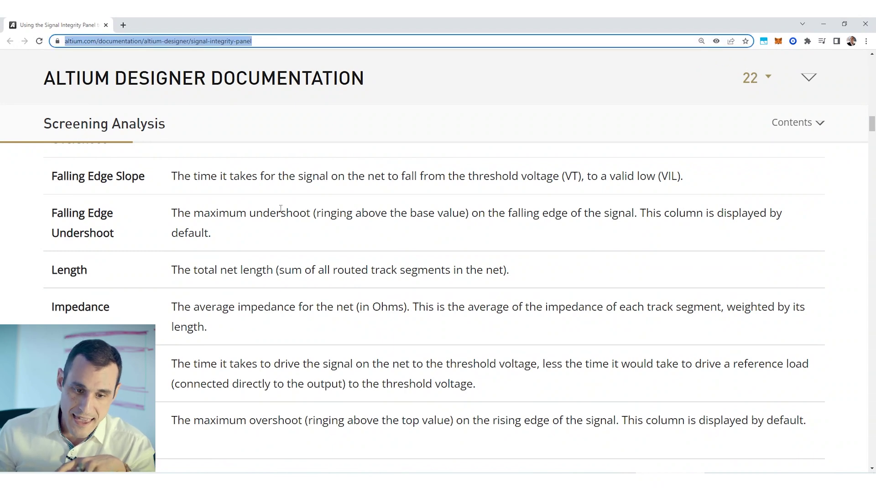
{"action": "left_click", "coordinate": [384, 286]}
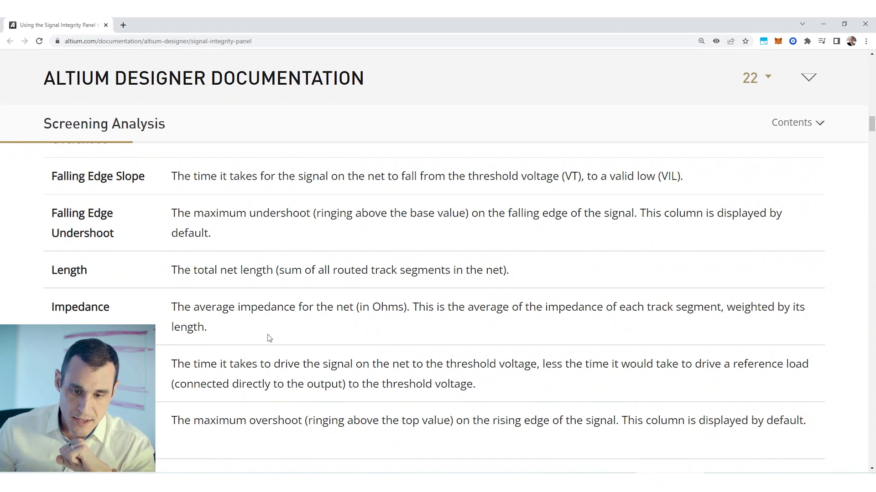
{"action": "left_click_drag", "start_coordinate": [269, 338], "coordinate": [50, 314]}
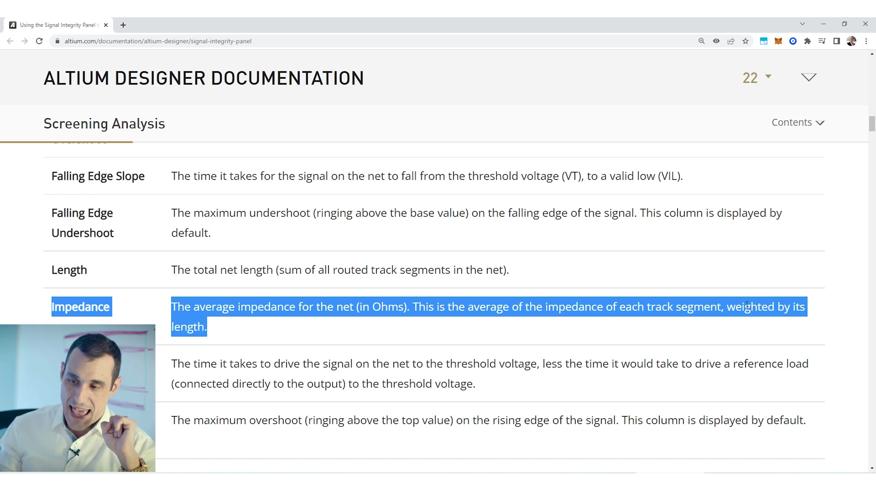
{"action": "left_click", "coordinate": [636, 327]}
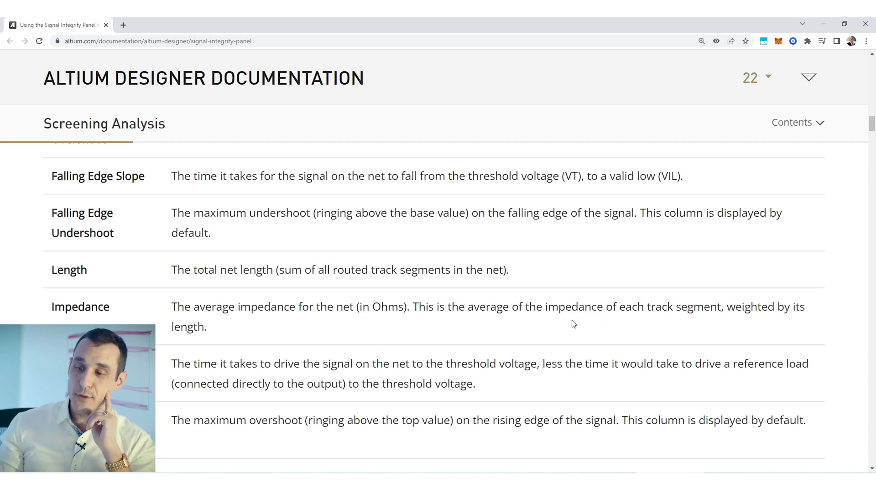
{"action": "left_click", "coordinate": [816, 26]}
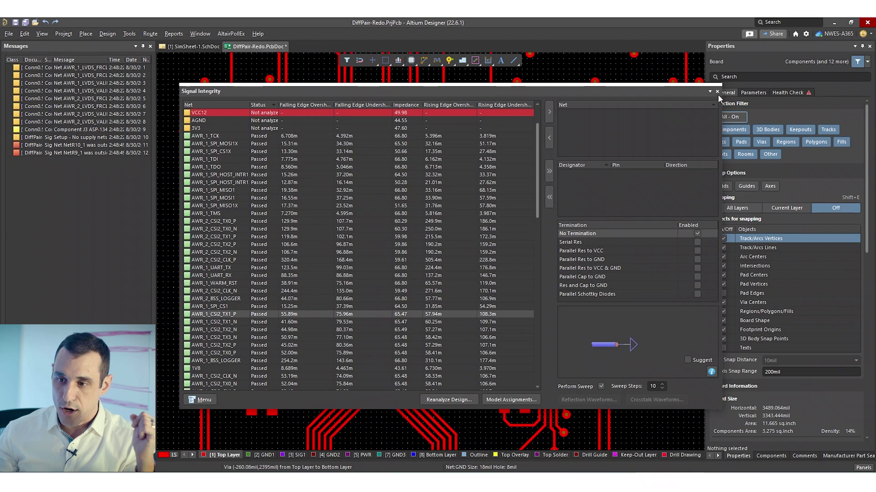
Dock the Signal Integrity results at the bottom and open the Layer Stack Manager with DK
{"action": "left_click_drag", "start_coordinate": [264, 98], "coordinate": [308, 410]}
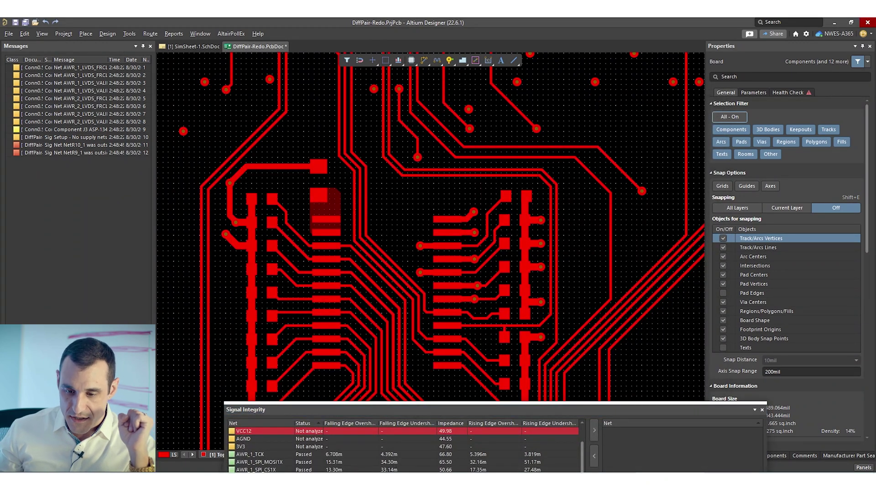
{"action": "key", "text": "d"}
{"action": "key", "text": "k"}
{"action": "left_click_drag", "start_coordinate": [440, 409], "coordinate": [489, 384]}
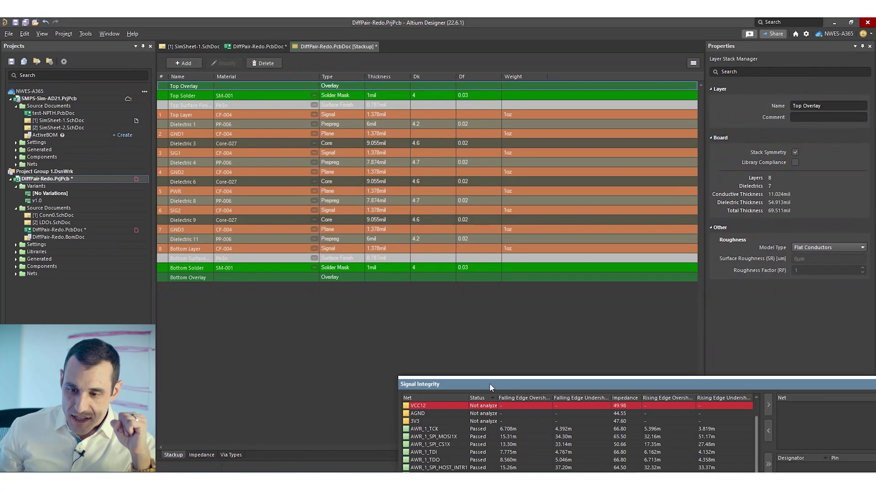
Show the D100 impedance profile's Top Layer transmission line, calculating 101.73 ohms
{"action": "left_click", "coordinate": [201, 455]}
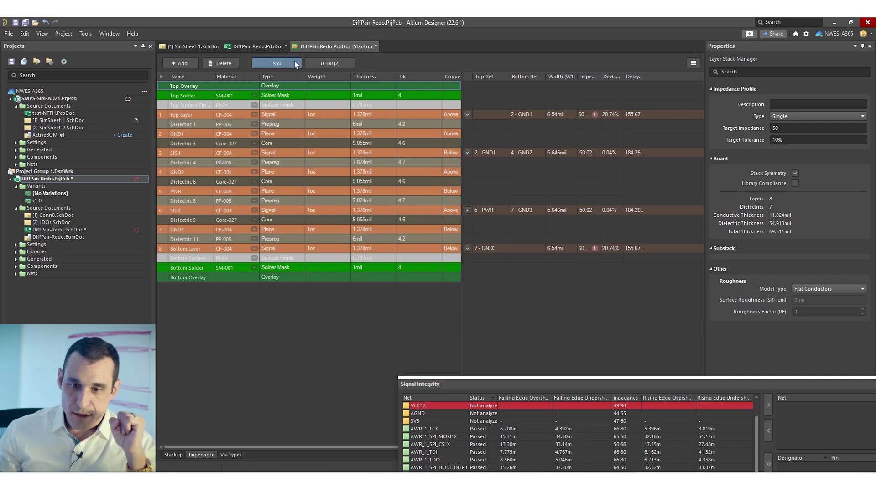
{"action": "left_click", "coordinate": [329, 64]}
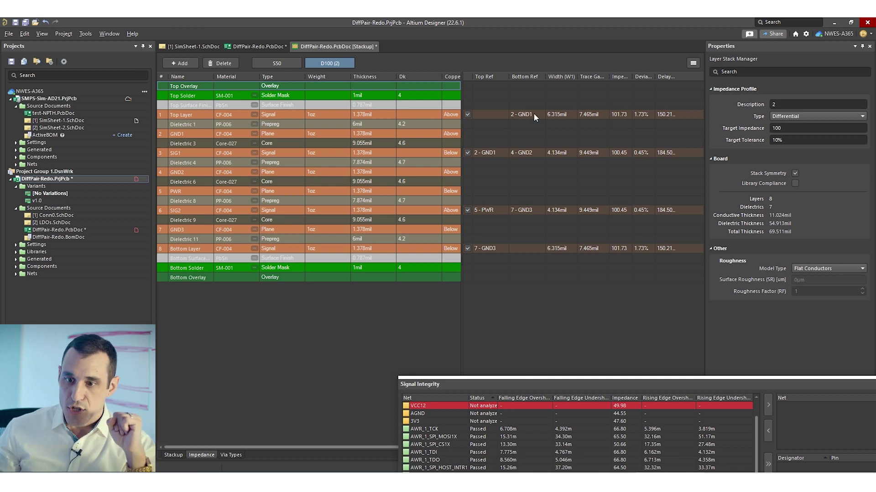
{"action": "left_click", "coordinate": [503, 114]}
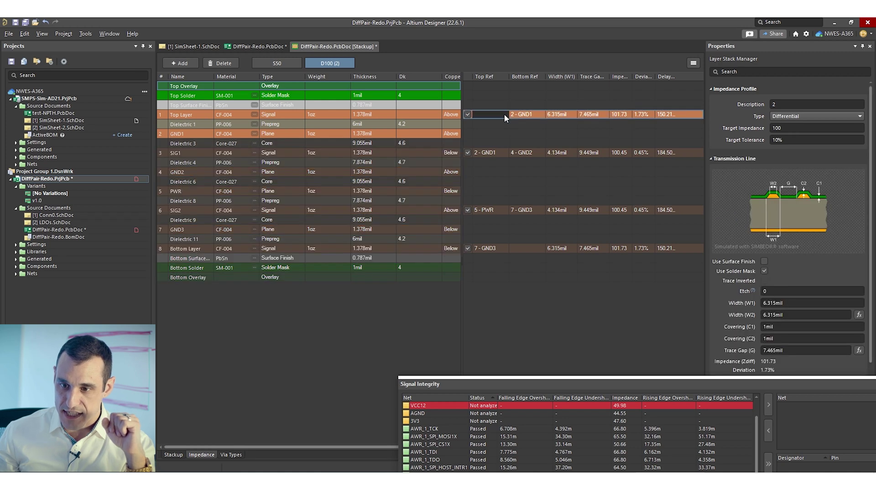
{"action": "left_click", "coordinate": [623, 116]}
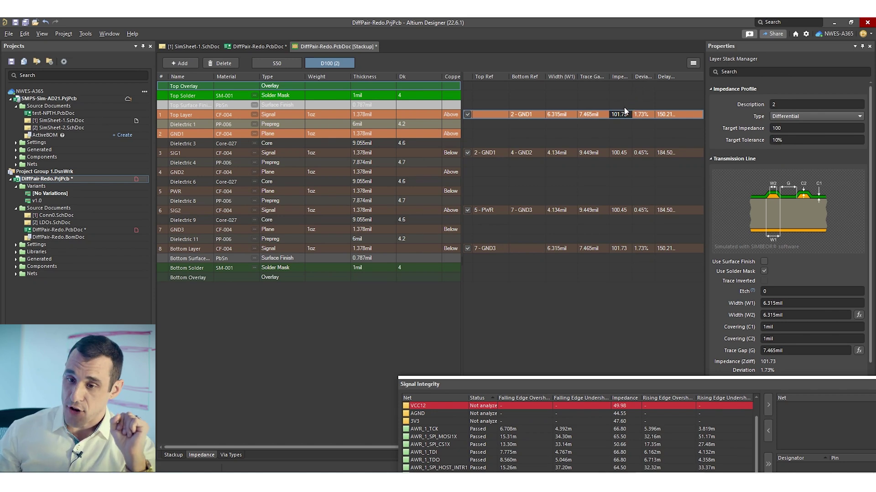
Widen the S50 Top Layer Impedance column to read 60.37, then toggle to D100 and back
{"action": "left_click", "coordinate": [290, 62]}
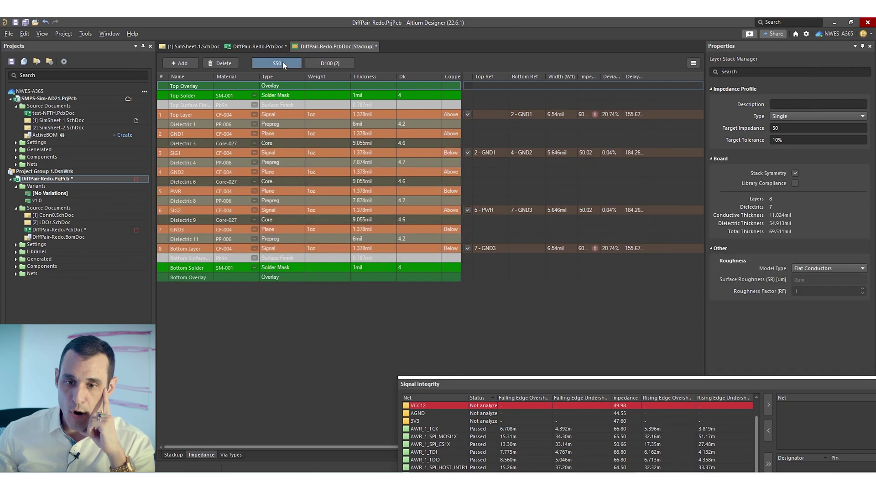
{"action": "left_click", "coordinate": [566, 114]}
{"action": "left_click", "coordinate": [592, 115]}
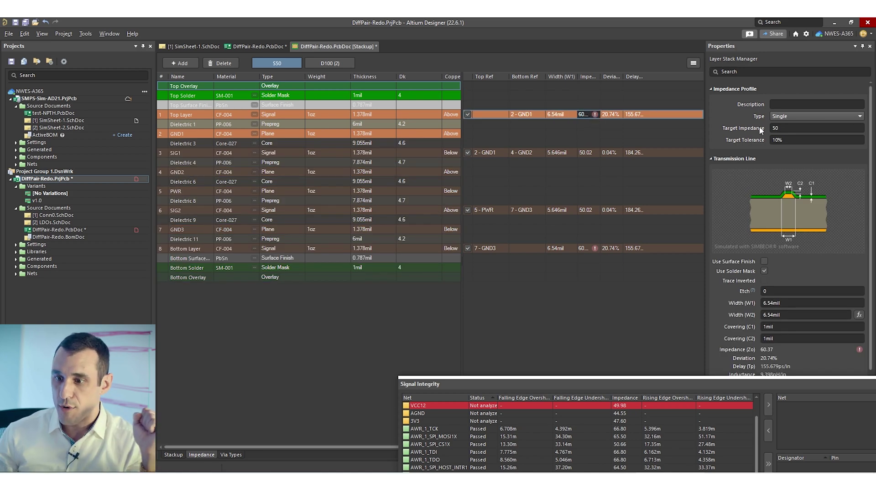
{"action": "left_click", "coordinate": [790, 129]}
{"action": "left_click", "coordinate": [610, 133]}
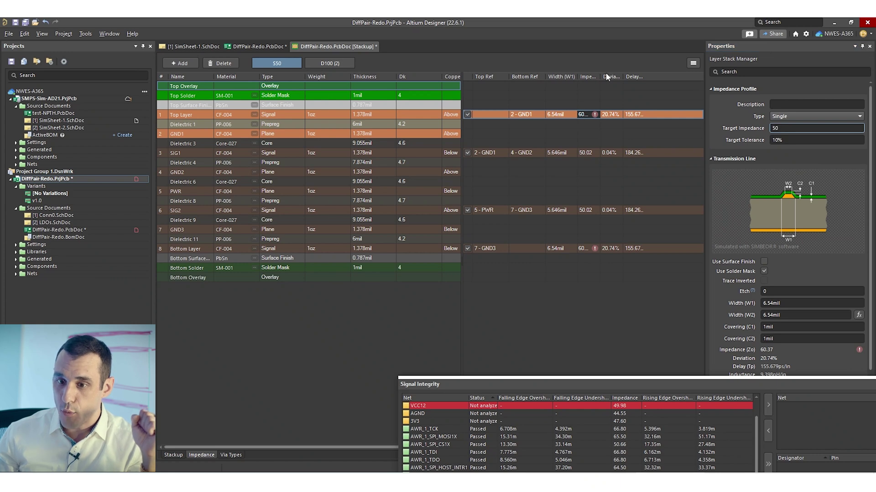
{"action": "left_click_drag", "start_coordinate": [599, 76], "coordinate": [602, 76]}
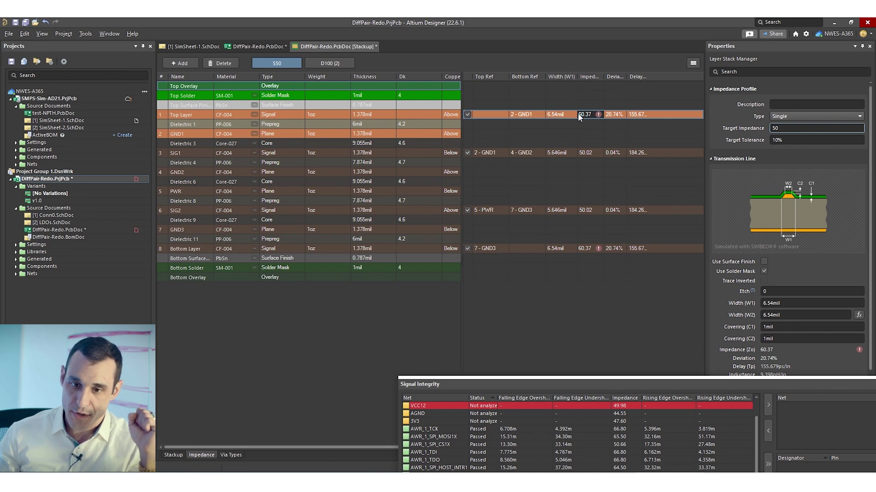
{"action": "key", "text": "ctrl+Tab"}
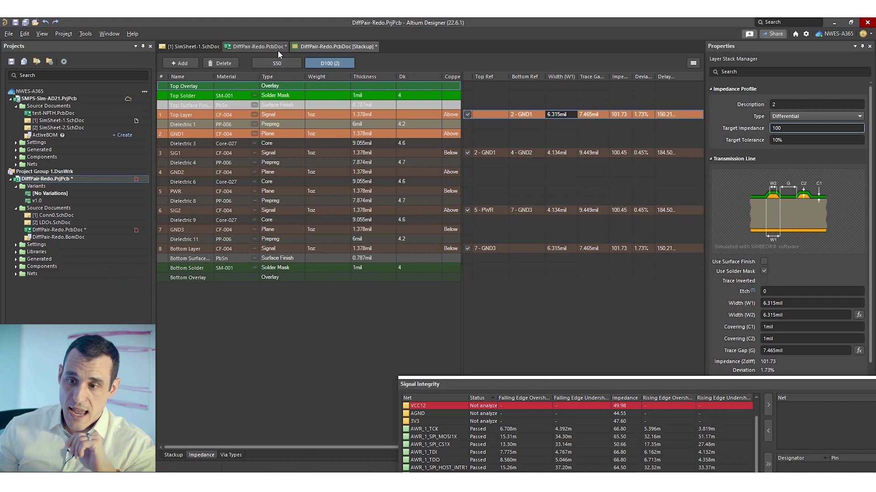
{"action": "key", "text": "ctrl+Tab"}
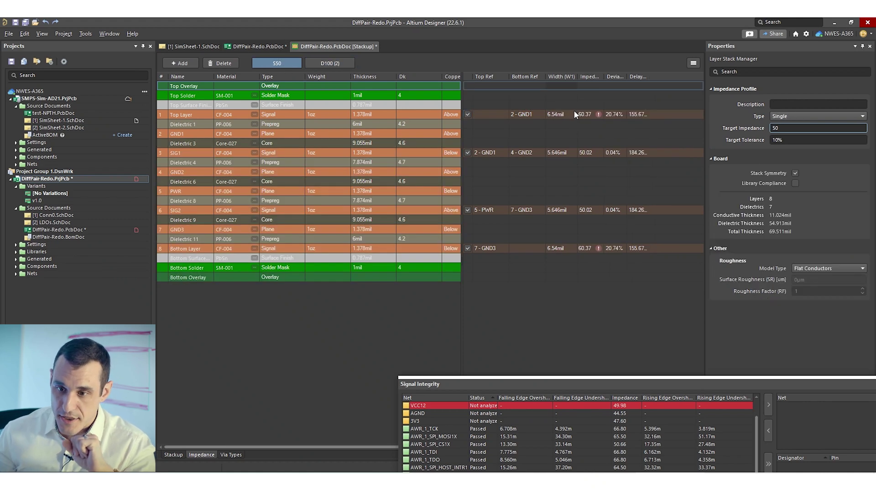
Set the S50 Top Layer trace width to 6.315mil, recalculating impedance to 61.25 ohms
{"action": "left_click", "coordinate": [567, 115]}
{"action": "type", "text": "6."}
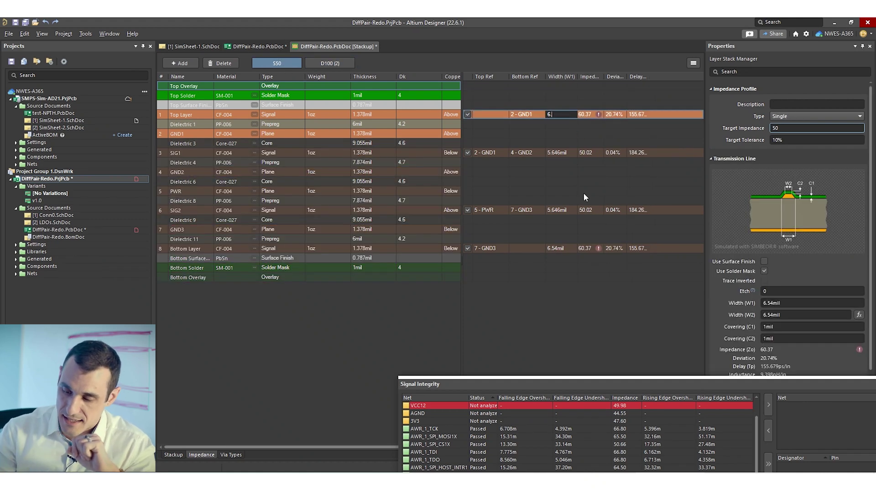
{"action": "type", "text": "315"}
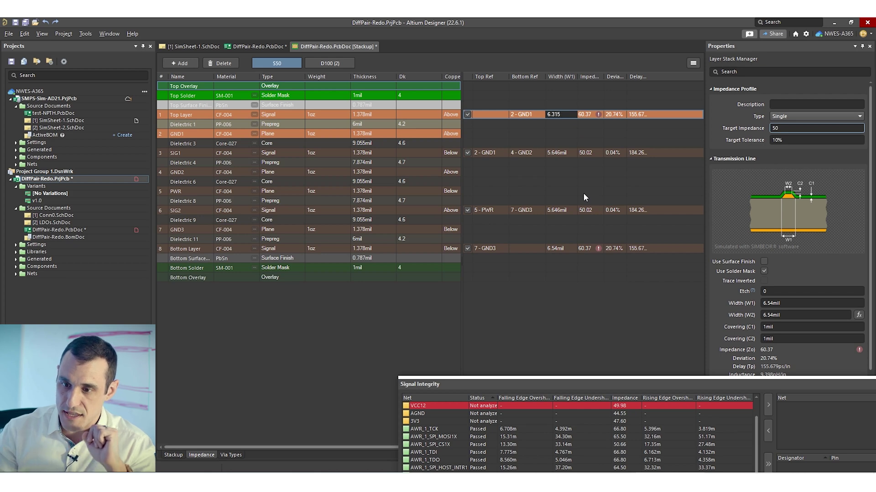
{"action": "key", "text": "Return"}
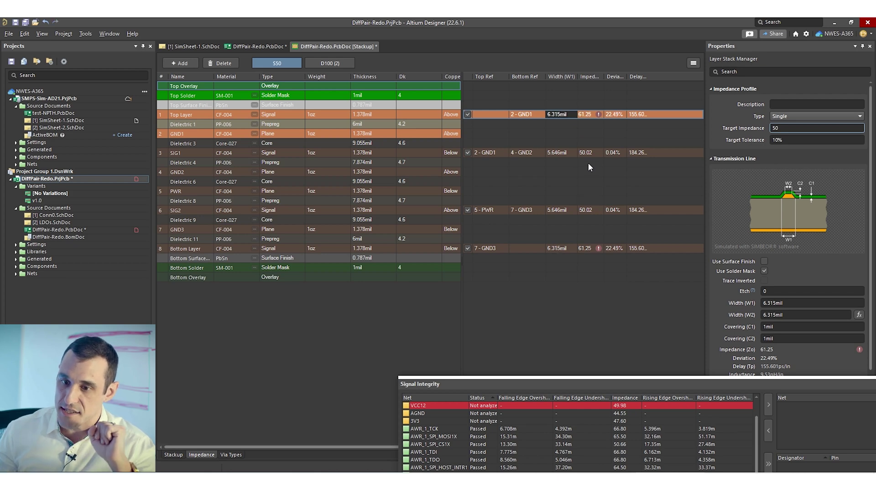
{"action": "left_click", "coordinate": [593, 117]}
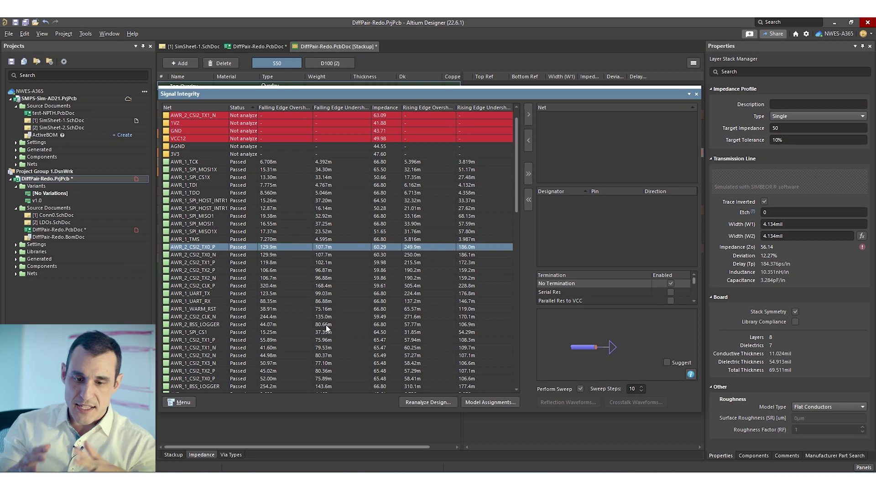
Select the six AWR_1_CSI2 pair nets in the Signal Integrity results
{"action": "left_click", "coordinate": [360, 286], "text": "shift"}
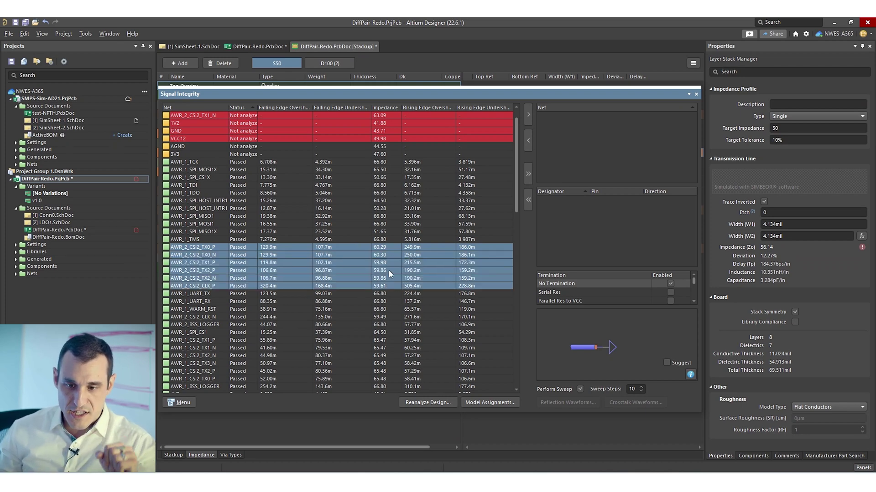
{"action": "left_click", "coordinate": [288, 344]}
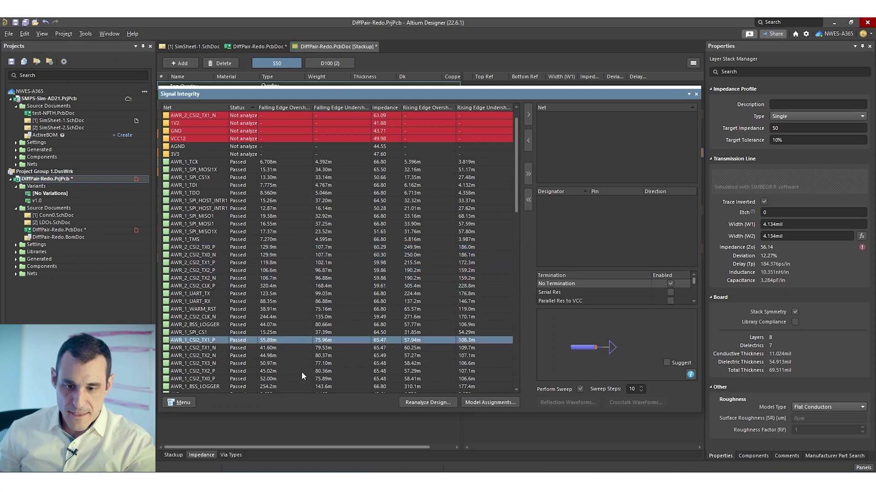
{"action": "left_click", "coordinate": [291, 380], "text": "shift"}
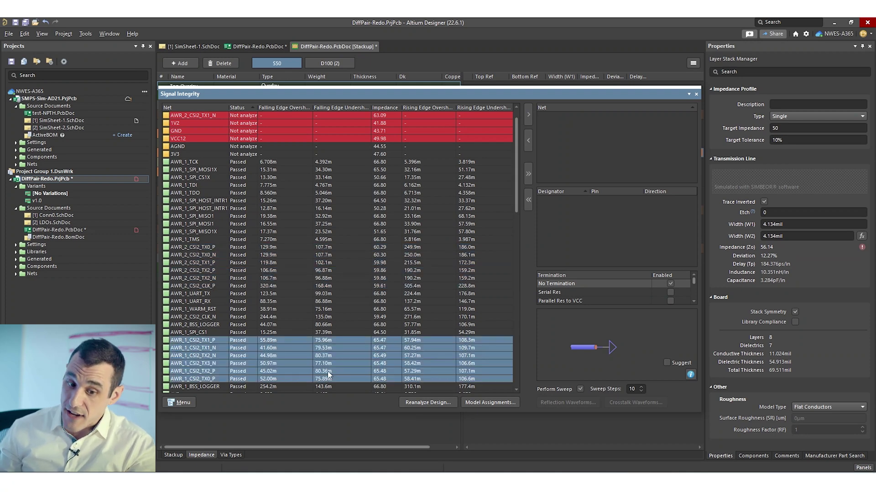
{"action": "left_click", "coordinate": [290, 341]}
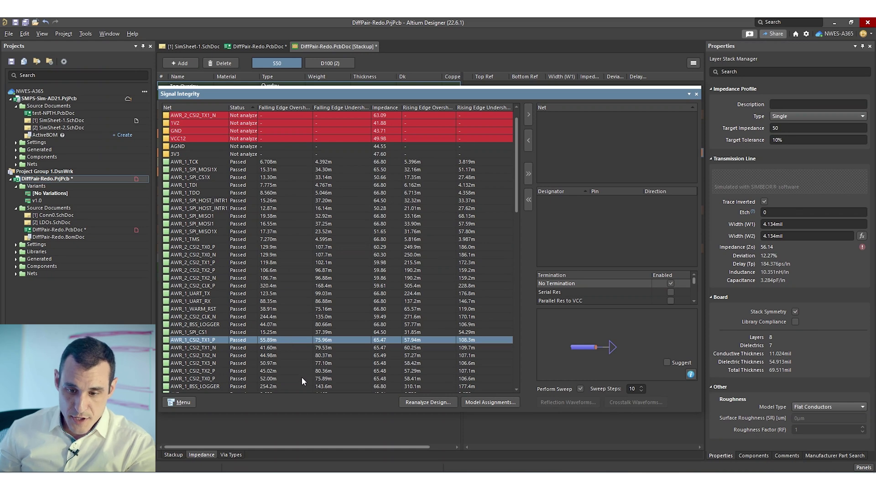
{"action": "left_click", "coordinate": [301, 378], "text": "shift"}
Select the six AWR_2_CSI2 pair nets, then return to the DiffPair-Redo.PcbDoc layout
{"action": "left_click", "coordinate": [295, 342]}
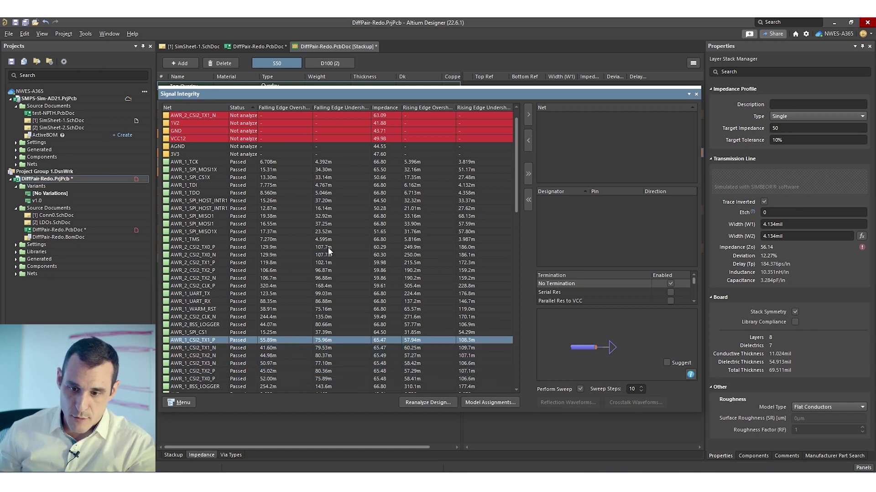
{"action": "left_click", "coordinate": [366, 247]}
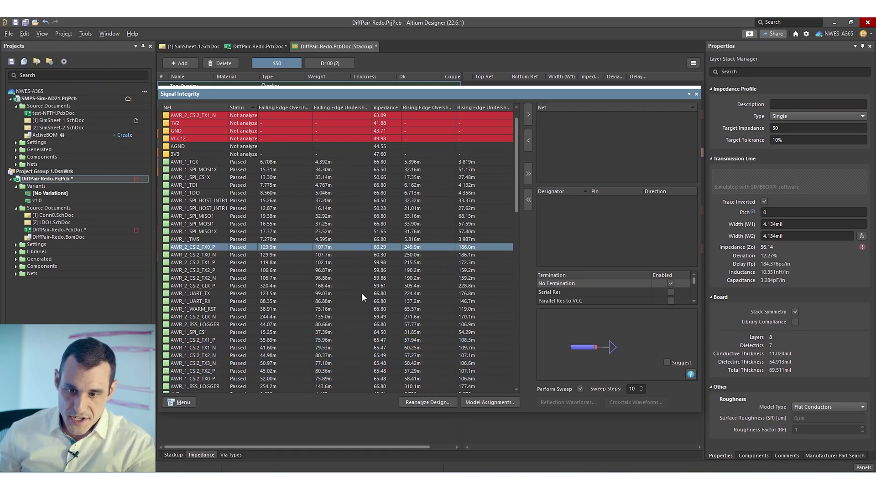
{"action": "left_click", "coordinate": [303, 287], "text": "shift"}
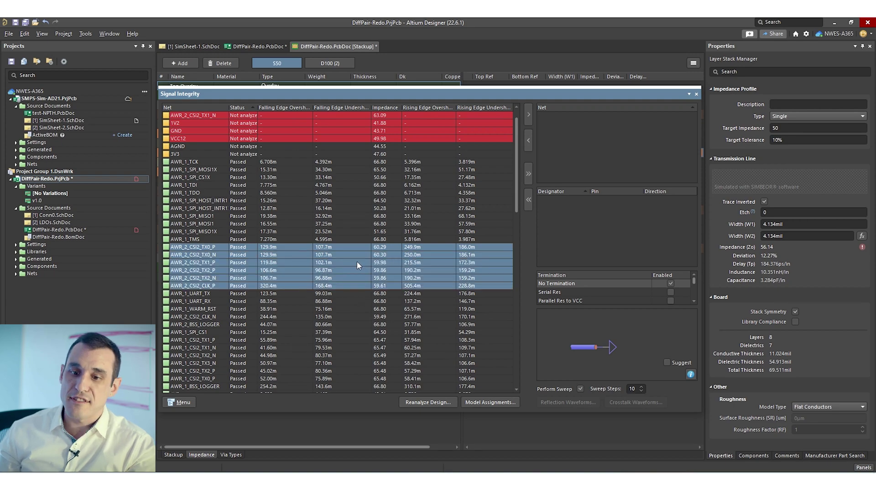
{"action": "left_click", "coordinate": [254, 47]}
Dock the Signal Integrity results at the bottom and pan to the diagonal traces beside J1
{"action": "left_click_drag", "start_coordinate": [242, 98], "coordinate": [387, 421]}
{"action": "right_click_drag", "start_coordinate": [386, 325], "coordinate": [355, 264]}
{"action": "scroll", "coordinate": [352, 300], "scroll_direction": "up", "scroll_amount": 3, "text": "ctrl"}
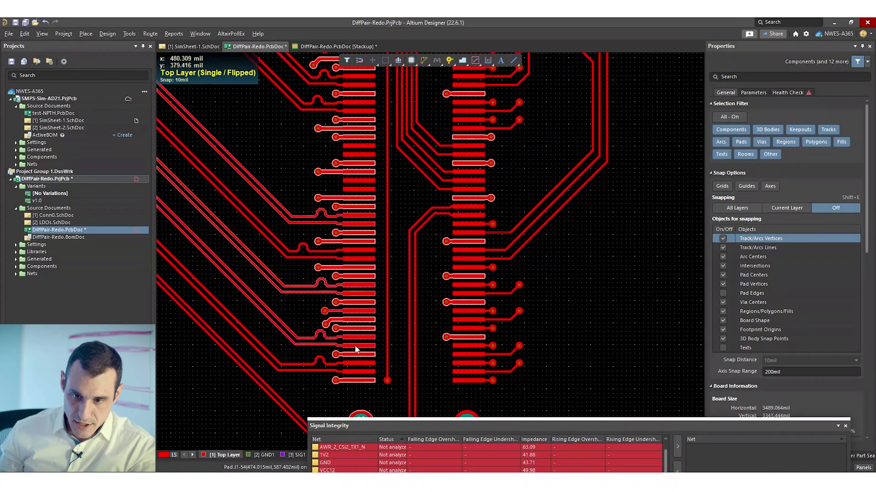
{"action": "right_click_drag", "start_coordinate": [320, 255], "coordinate": [486, 424]}
{"action": "right_click_drag", "start_coordinate": [311, 215], "coordinate": [383, 292]}
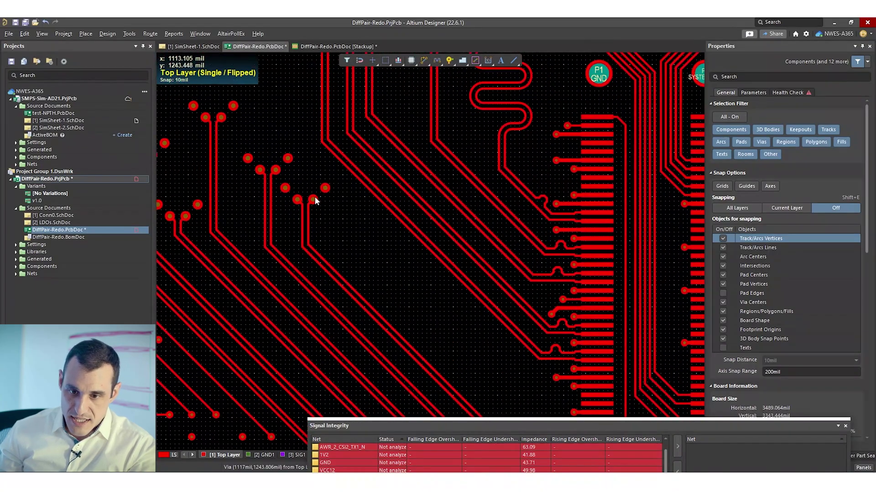
{"action": "right_click_drag", "start_coordinate": [502, 313], "coordinate": [321, 191]}
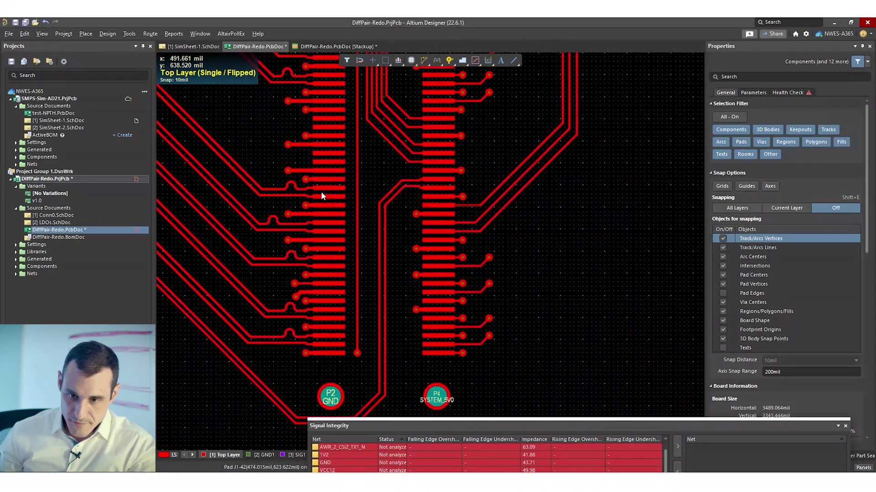
Zoom into J1's pad rows to inspect the AWR_2_CSI2_TX1 pair's 17.662 mil length difference
{"action": "scroll", "coordinate": [321, 192], "scroll_direction": "up", "scroll_amount": 2, "text": "ctrl"}
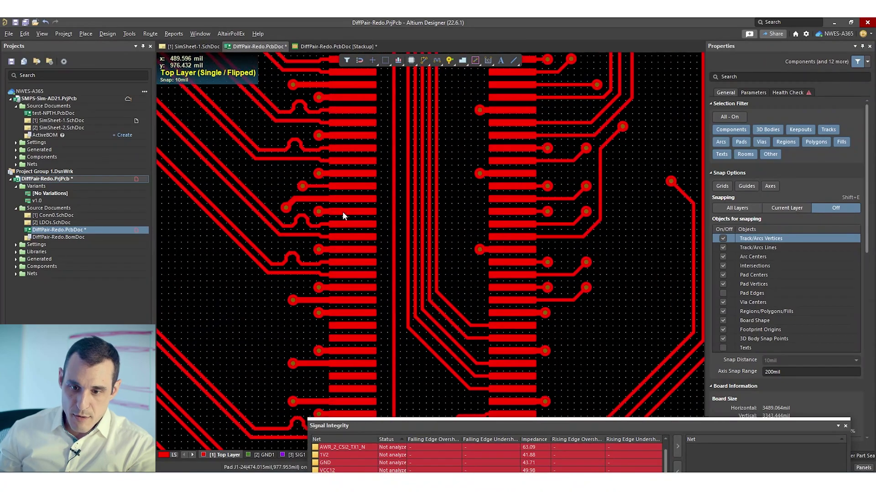
{"action": "scroll", "coordinate": [349, 214], "scroll_direction": "up", "scroll_amount": 4, "text": "ctrl"}
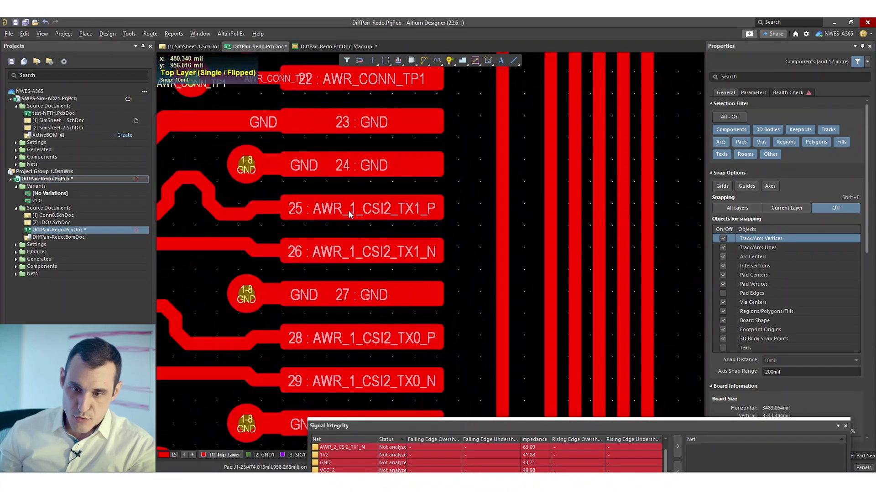
{"action": "scroll", "coordinate": [349, 214], "scroll_direction": "down", "scroll_amount": 5, "text": "ctrl"}
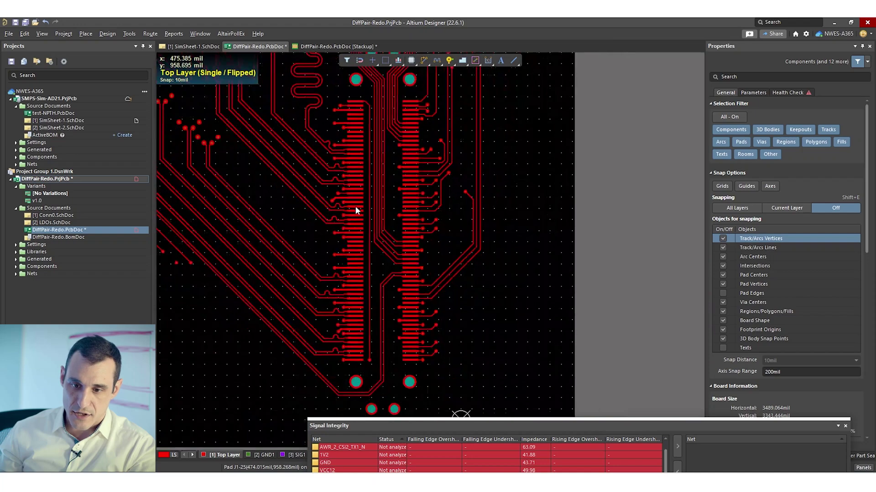
{"action": "scroll", "coordinate": [355, 207], "scroll_direction": "down", "scroll_amount": 3, "text": "ctrl"}
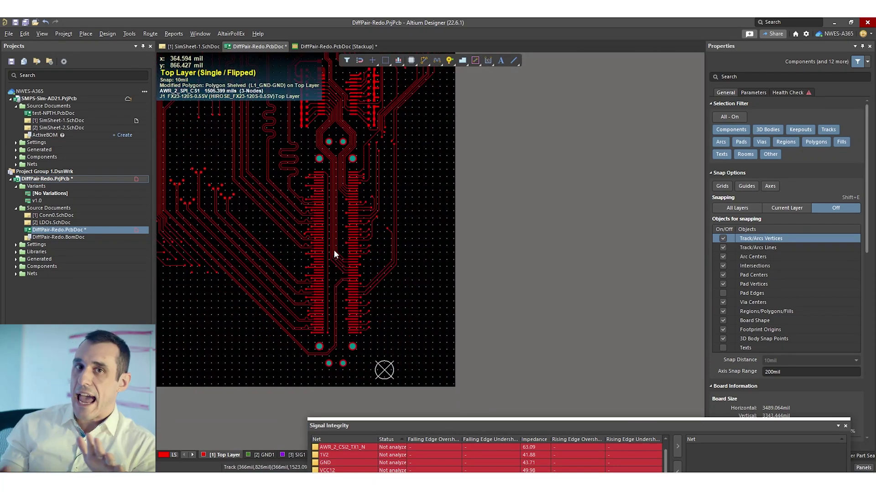
{"action": "right_click_drag", "start_coordinate": [258, 303], "coordinate": [527, 318]}
{"action": "scroll", "coordinate": [527, 318], "scroll_direction": "up", "scroll_amount": 1, "text": "ctrl"}
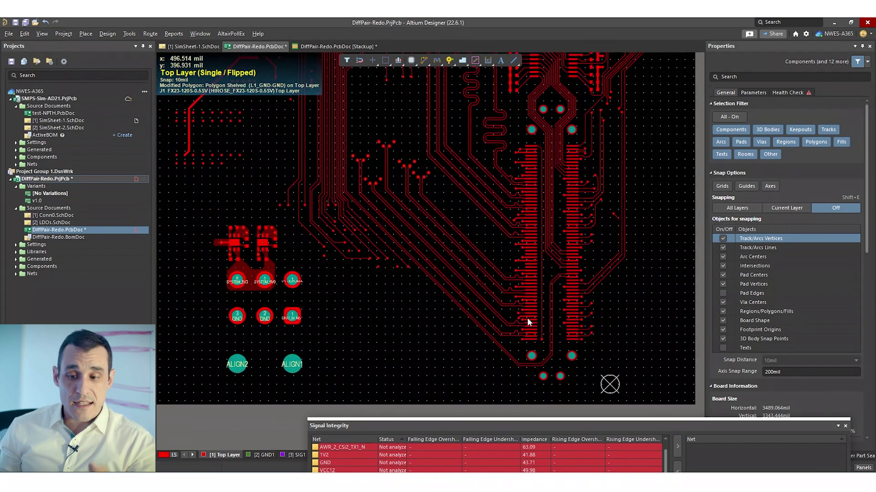
{"action": "scroll", "coordinate": [532, 323], "scroll_direction": "up", "scroll_amount": 3, "text": "ctrl"}
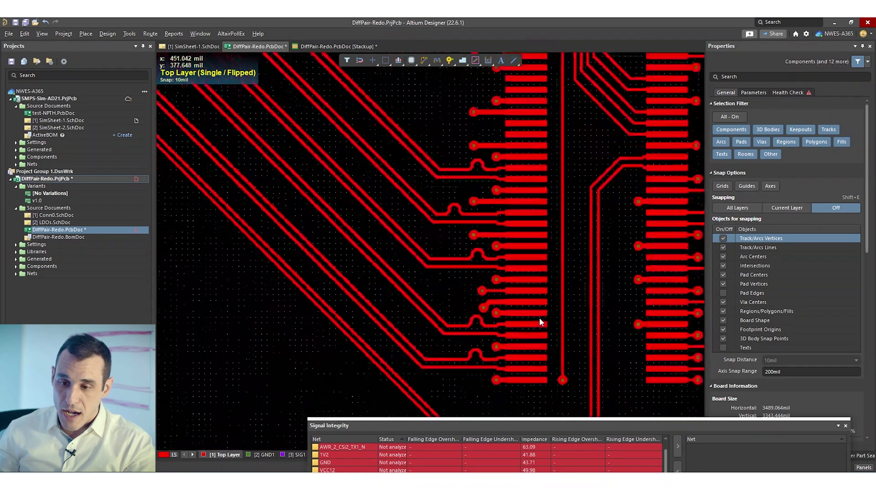
{"action": "scroll", "coordinate": [535, 319], "scroll_direction": "up", "scroll_amount": 4, "text": "ctrl"}
{"action": "scroll", "coordinate": [445, 291], "scroll_direction": "up", "scroll_amount": 2, "text": "ctrl"}
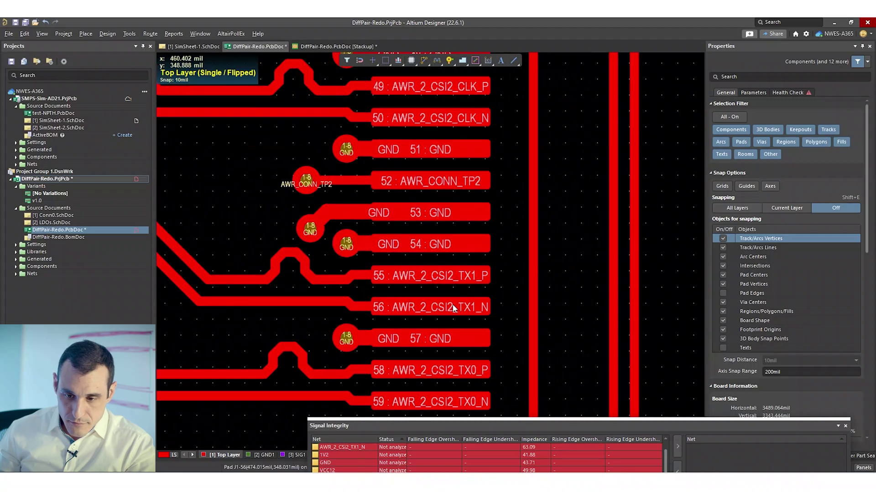
{"action": "scroll", "coordinate": [442, 276], "scroll_direction": "down", "scroll_amount": 2, "text": "ctrl"}
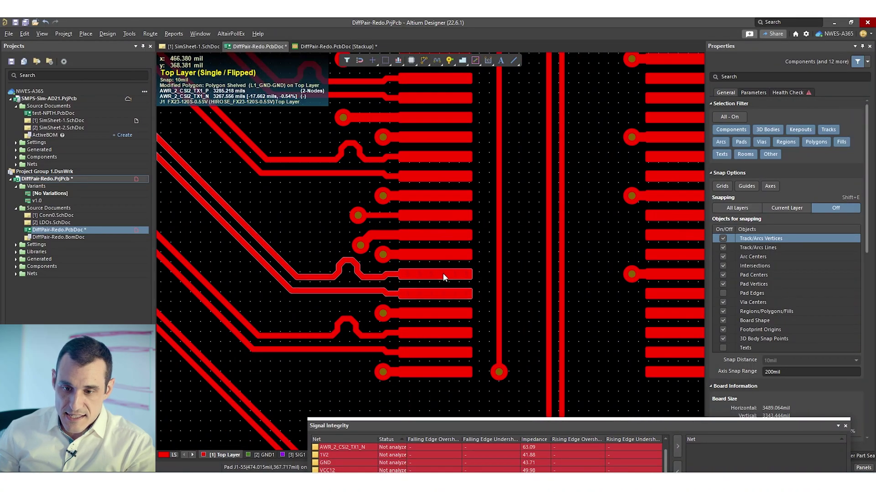
{"action": "scroll", "coordinate": [442, 274], "scroll_direction": "down", "scroll_amount": 3, "text": "ctrl"}
{"action": "scroll", "coordinate": [424, 351], "scroll_direction": "up", "scroll_amount": 3, "text": "ctrl"}
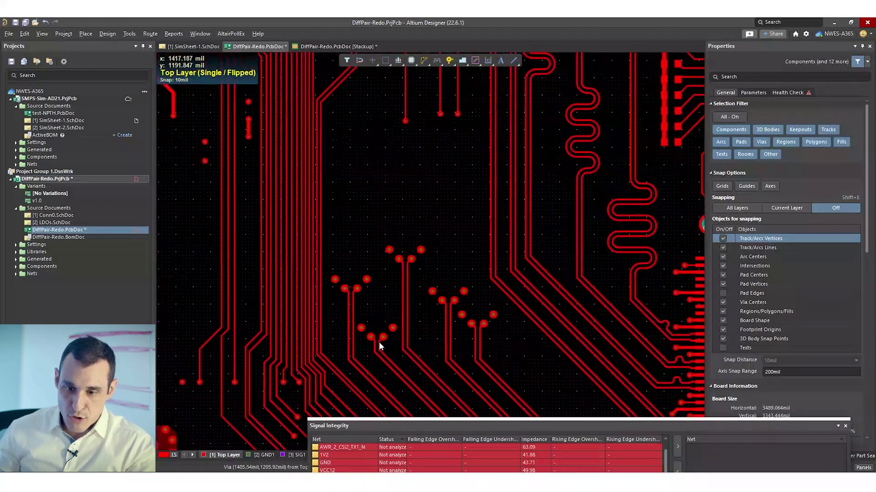
View the SIG1 routing alone toward the lower left, then switch to the Top Layer alone
{"action": "left_click", "coordinate": [294, 455]}
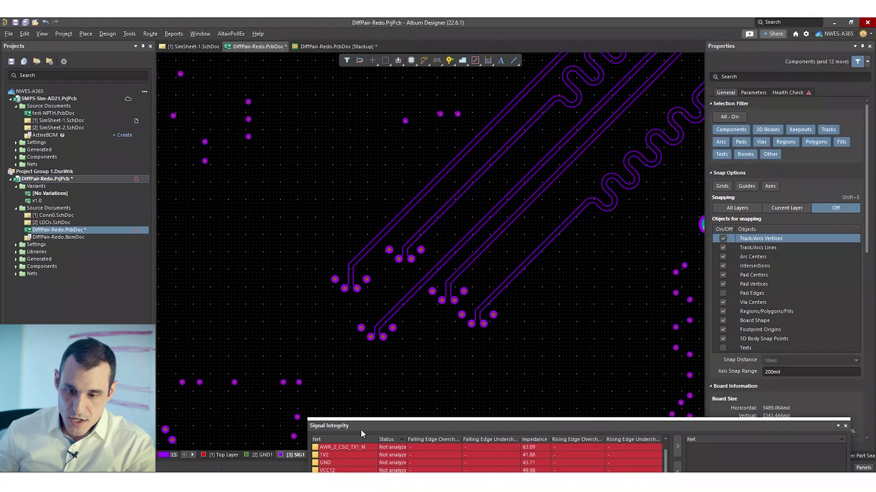
{"action": "right_click_drag", "start_coordinate": [530, 237], "coordinate": [426, 326]}
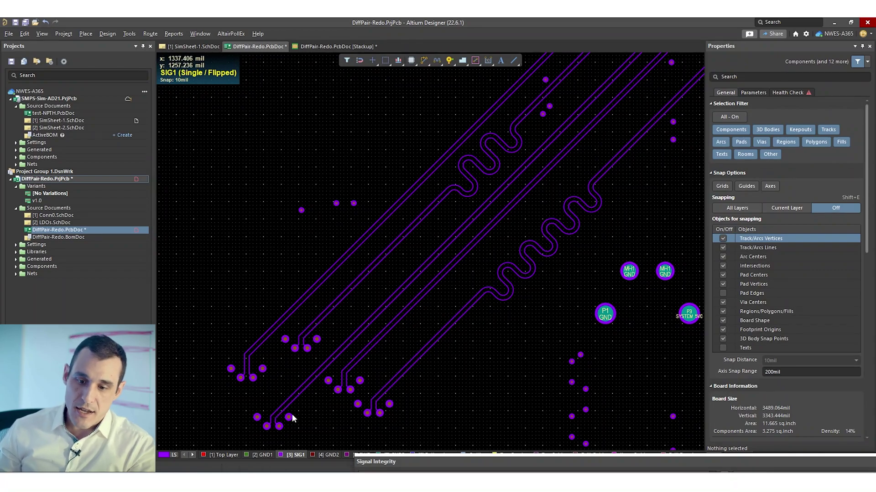
{"action": "left_click", "coordinate": [224, 455]}
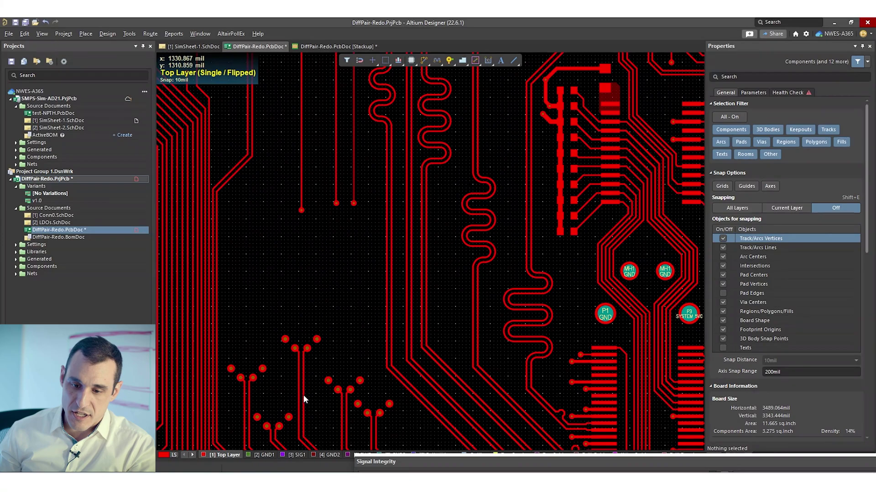
Return to SIG1 and zoom in on its diagonal tracks, meanders and vias
{"action": "left_click", "coordinate": [297, 455]}
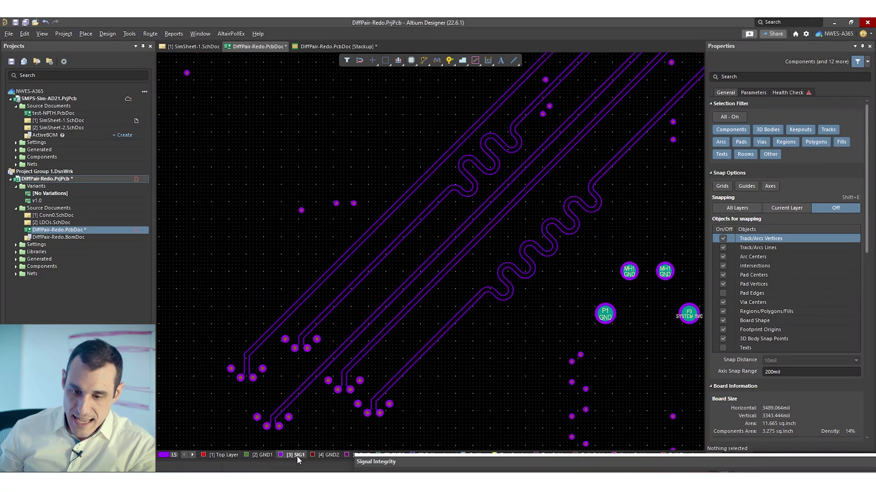
{"action": "right_click_drag", "start_coordinate": [391, 323], "coordinate": [307, 371]}
{"action": "middle_click_drag", "start_coordinate": [343, 350], "coordinate": [341, 277]}
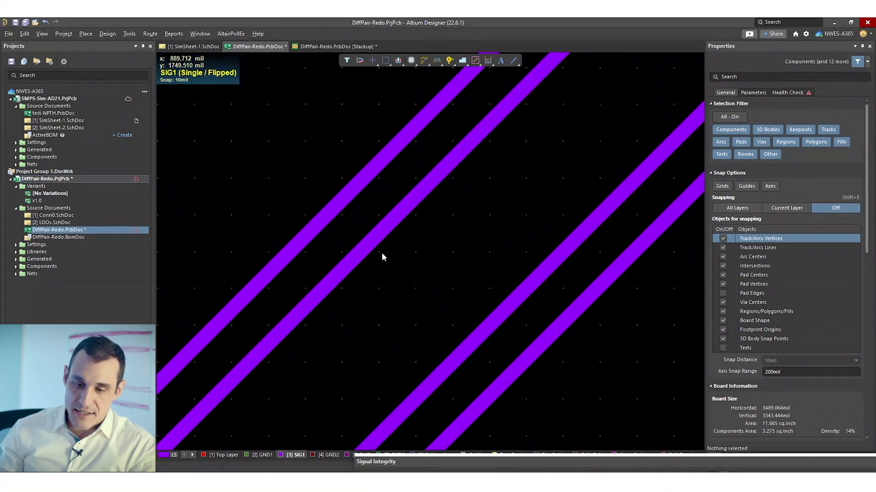
{"action": "middle_click_drag", "start_coordinate": [381, 256], "coordinate": [357, 309]}
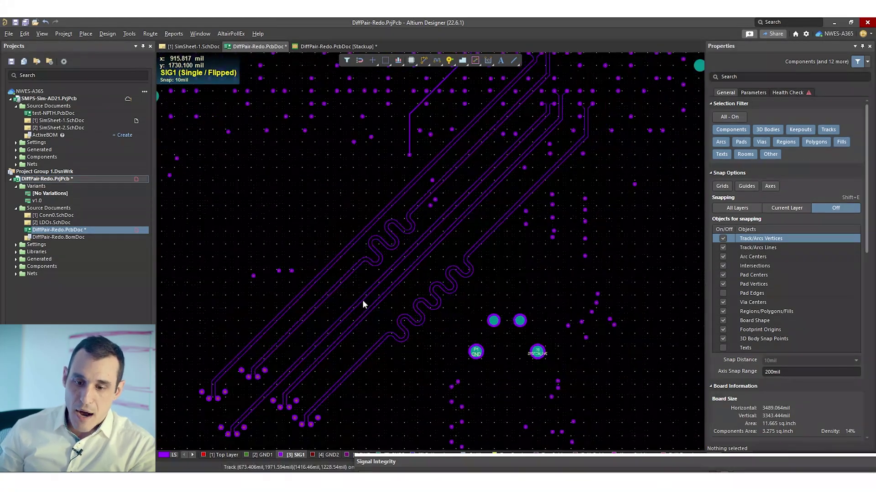
Show the Top Layer alone, pan down-left, and bring up the Signal Integrity results
{"action": "left_click", "coordinate": [217, 455]}
{"action": "right_click_drag", "start_coordinate": [404, 205], "coordinate": [305, 231]}
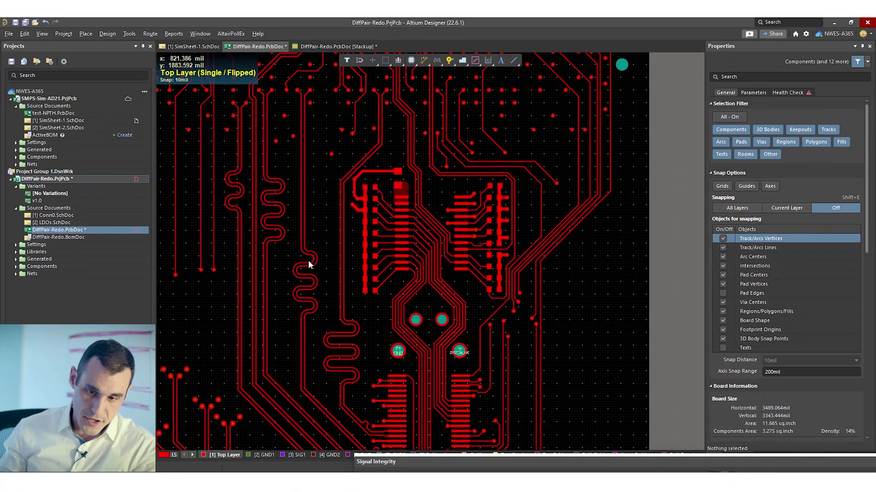
{"action": "left_click", "coordinate": [454, 462]}
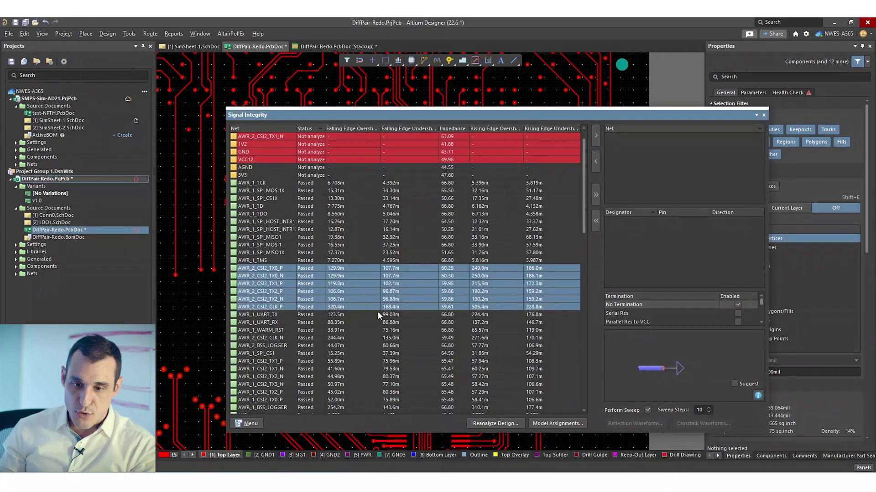
Select the AWR_2_CSI2_TX0_N result: passed, 60.30 impedance, 250.0m rising edge overshoot
{"action": "left_click", "coordinate": [489, 277]}
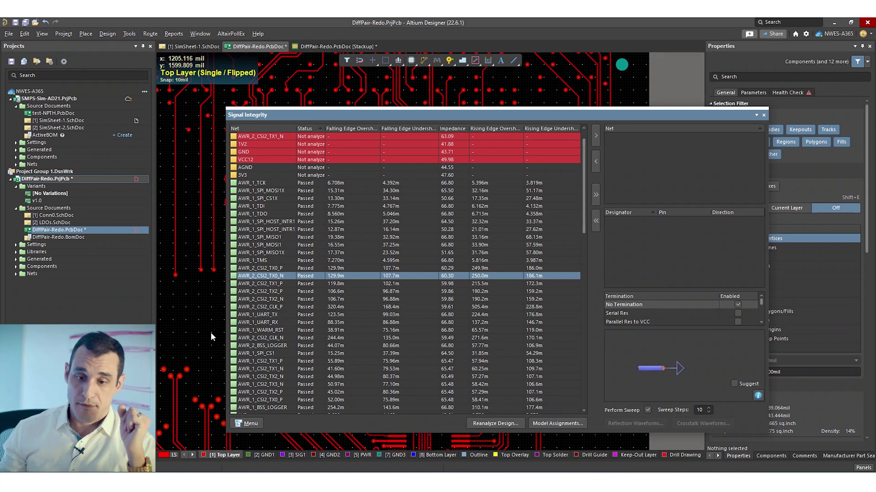
Move the Signal Integrity results to the lower right and zoom into the Top Layer pad-row traces
{"action": "left_click", "coordinate": [189, 306]}
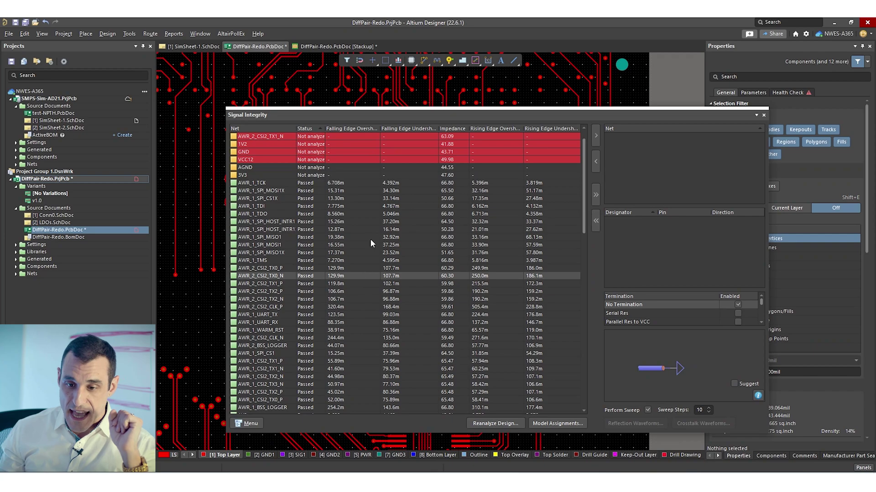
{"action": "left_click_drag", "start_coordinate": [406, 116], "coordinate": [656, 217]}
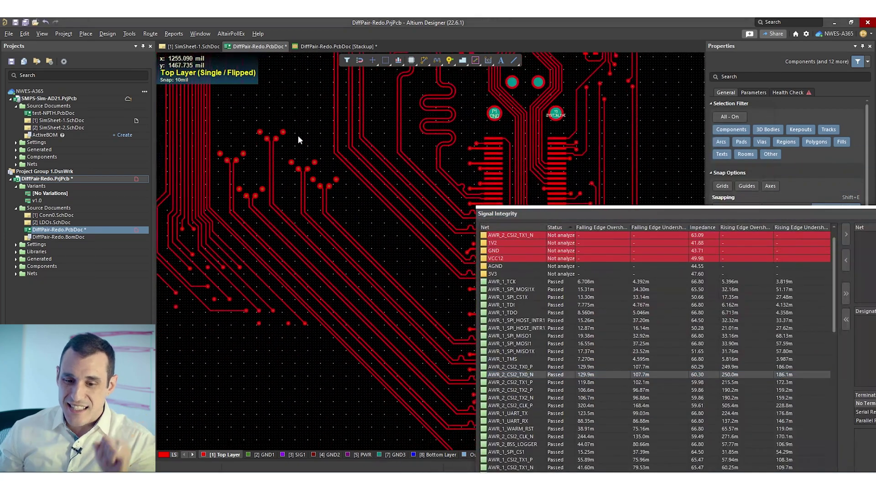
{"action": "scroll", "coordinate": [317, 248], "scroll_direction": "up", "scroll_amount": 4, "text": "ctrl"}
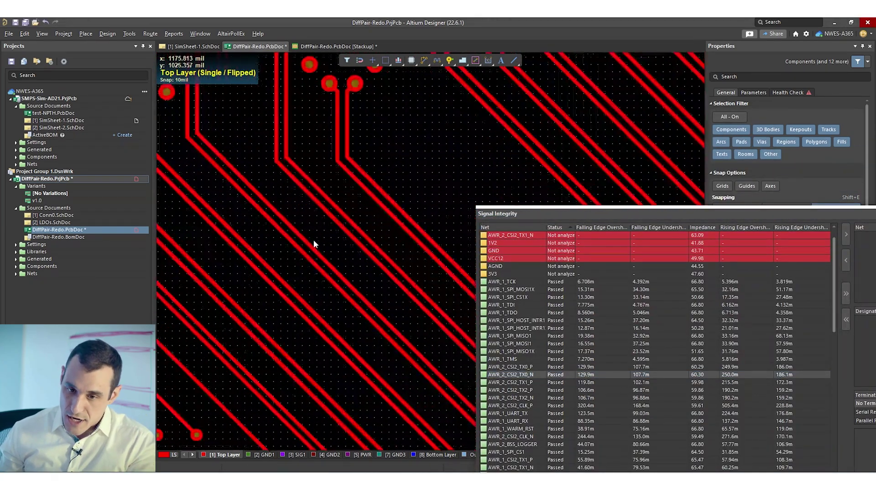
{"action": "mouse_move", "coordinate": [313, 245]}
{"action": "right_mouse_down"}
{"action": "mouse_move", "coordinate": [232, 277]}
{"action": "mouse_move", "coordinate": [265, 180]}
{"action": "right_mouse_up"}
{"action": "mouse_move", "coordinate": [336, 289]}
{"action": "right_mouse_down"}
{"action": "mouse_move", "coordinate": [238, 211]}
{"action": "mouse_move", "coordinate": [254, 218]}
{"action": "right_mouse_up"}
{"action": "right_click_drag", "start_coordinate": [364, 306], "coordinate": [315, 324]}
Follow the Top Layer diagonal and serpentine traces to the pads, then show SIG1 alone
{"action": "scroll", "coordinate": [249, 224], "scroll_direction": "up", "scroll_amount": 1, "text": "ctrl"}
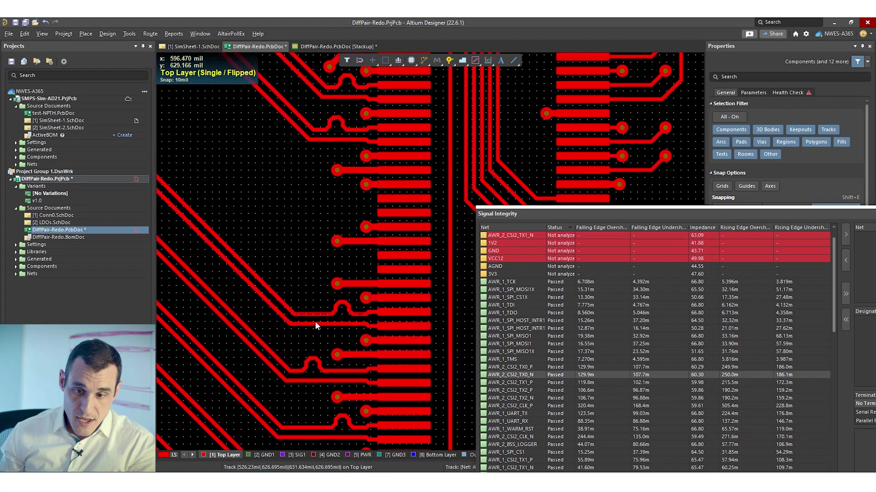
{"action": "scroll", "coordinate": [316, 324], "scroll_direction": "up", "scroll_amount": 2, "text": "ctrl"}
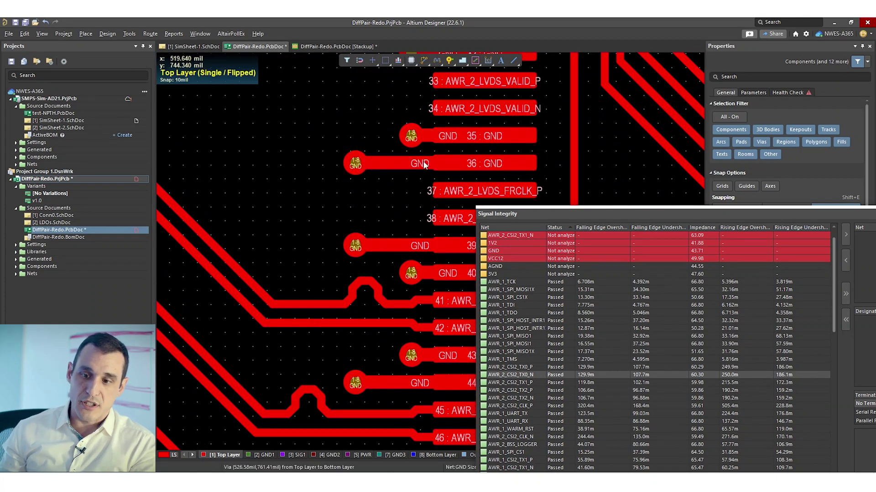
{"action": "scroll", "coordinate": [384, 209], "scroll_direction": "left", "scroll_amount": 2, "text": "shift"}
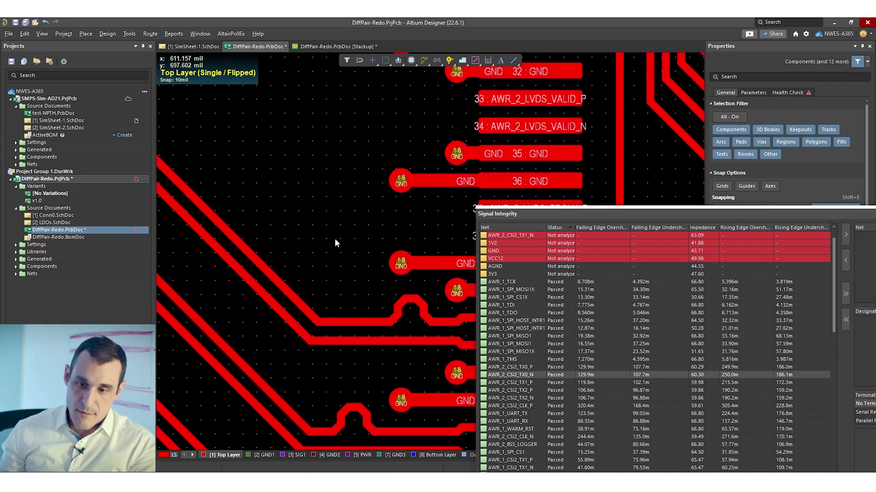
{"action": "scroll", "coordinate": [321, 277], "scroll_direction": "right", "scroll_amount": 2, "text": "shift"}
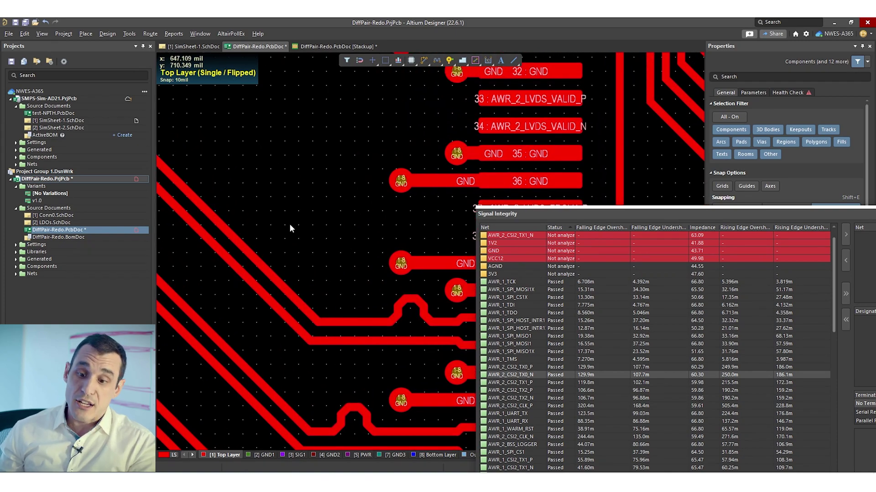
{"action": "scroll", "coordinate": [291, 229], "scroll_direction": "down", "scroll_amount": 2, "text": "ctrl"}
{"action": "right_click_drag", "start_coordinate": [300, 230], "coordinate": [368, 286]}
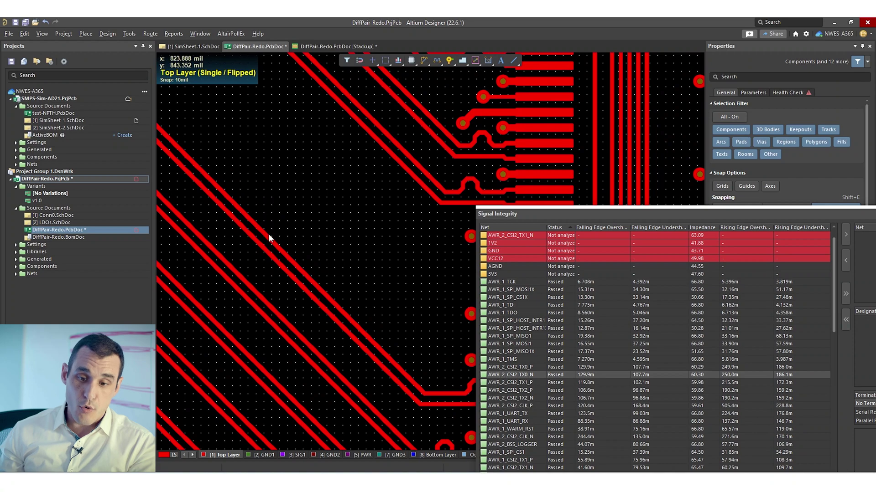
{"action": "mouse_move", "coordinate": [269, 238]}
{"action": "right_mouse_down"}
{"action": "mouse_move", "coordinate": [410, 358]}
{"action": "mouse_move", "coordinate": [273, 231]}
{"action": "mouse_move", "coordinate": [228, 160]}
{"action": "mouse_move", "coordinate": [349, 345]}
{"action": "right_mouse_up"}
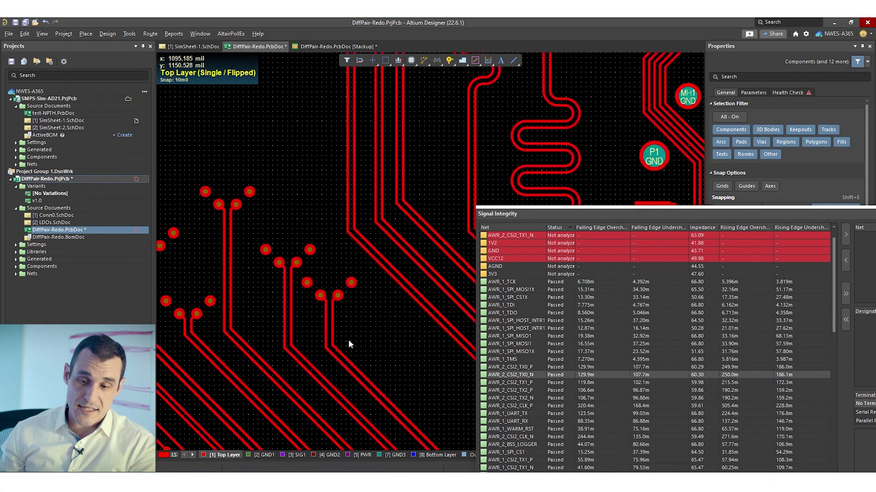
{"action": "left_click", "coordinate": [295, 455]}
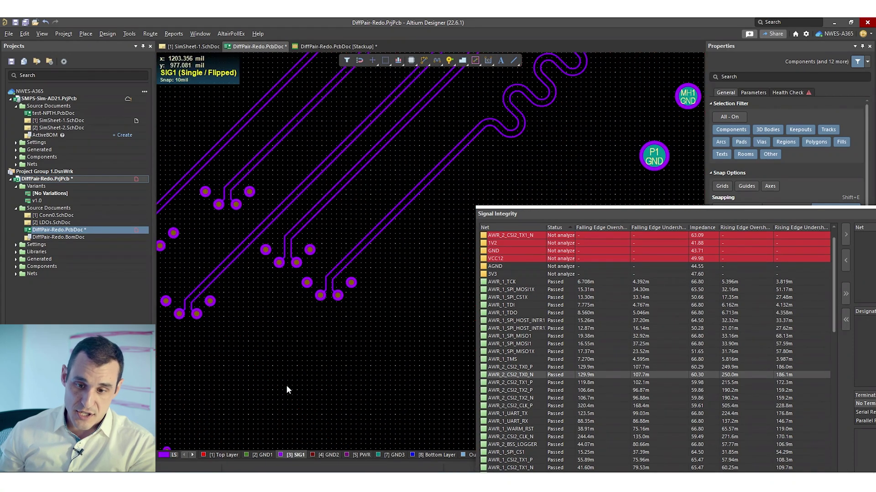
{"action": "right_click_drag", "start_coordinate": [268, 322], "coordinate": [319, 414]}
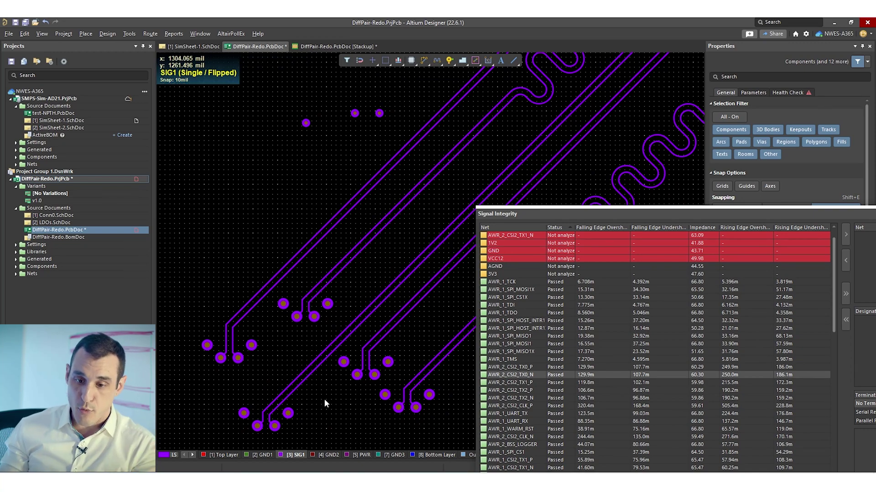
Inspect the net details of the AWR_2_CSI2_TX1_P diagonal track on SIG1
{"action": "scroll", "coordinate": [313, 378], "scroll_direction": "up", "scroll_amount": 6, "text": "ctrl"}
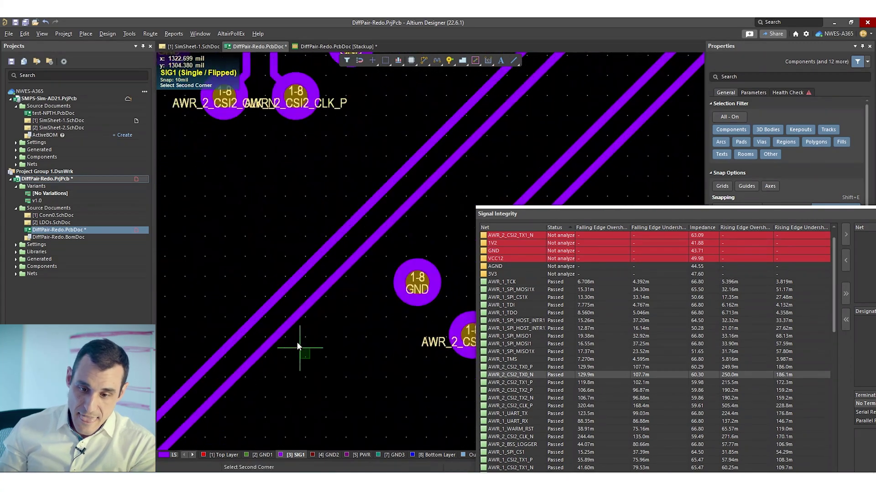
{"action": "left_click", "coordinate": [288, 323]}
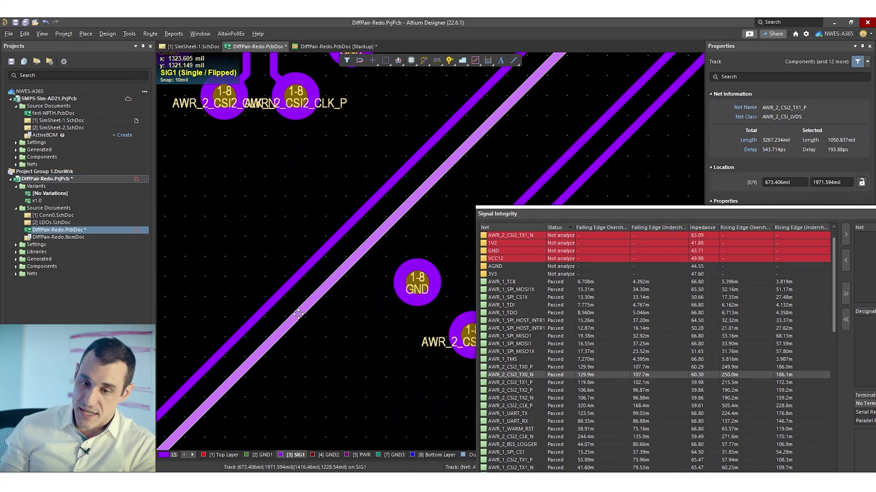
{"action": "scroll", "coordinate": [319, 319], "scroll_direction": "down", "scroll_amount": 4, "text": "ctrl"}
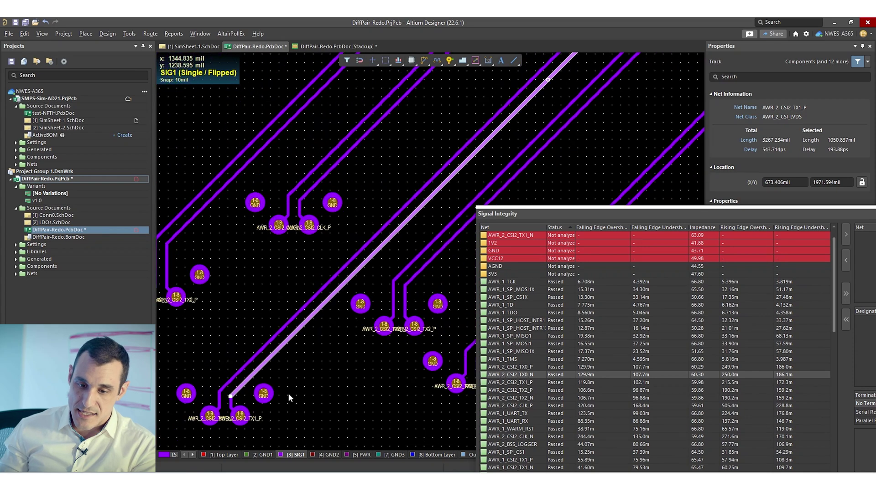
Return to the Top Layer, deselect the track, and pan up to the CSI2 pads
{"action": "left_click", "coordinate": [224, 455]}
{"action": "left_click", "coordinate": [269, 283]}
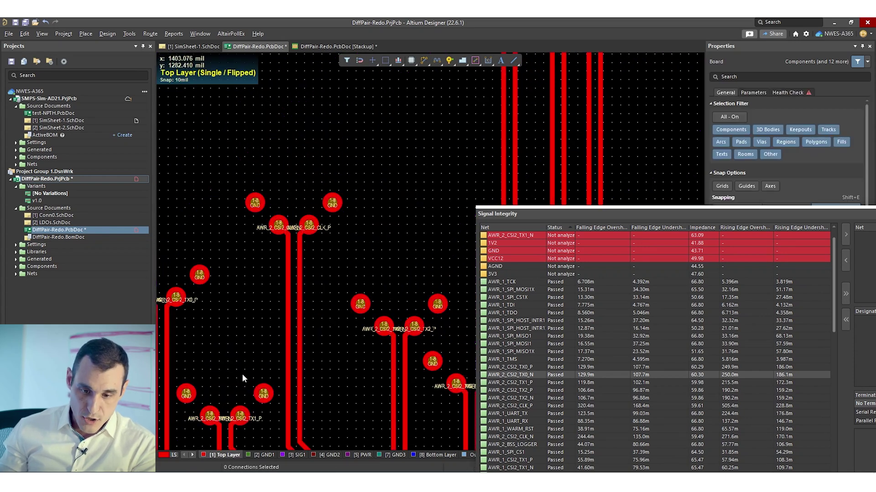
{"action": "right_click_drag", "start_coordinate": [242, 373], "coordinate": [233, 280]}
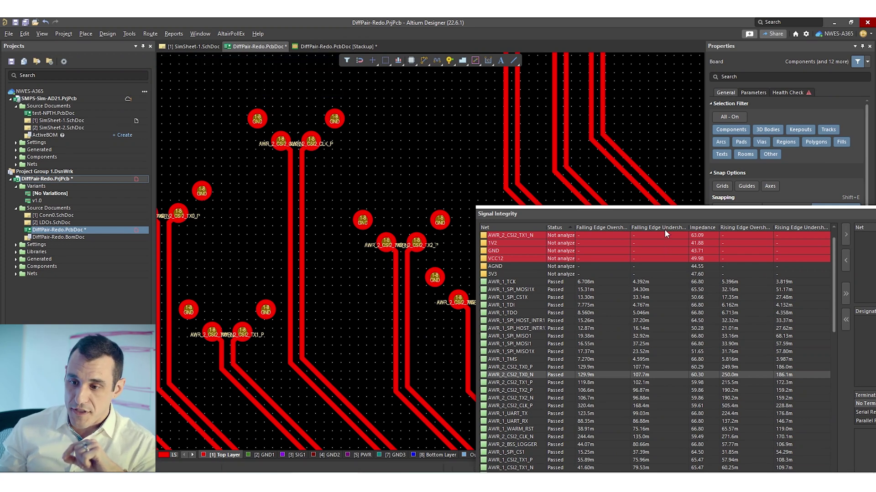
Enlarge the Signal Integrity results at upper right and select the vertical AWR_2_CSI2_CLK_P track
{"action": "left_click_drag", "start_coordinate": [668, 214], "coordinate": [613, 91]}
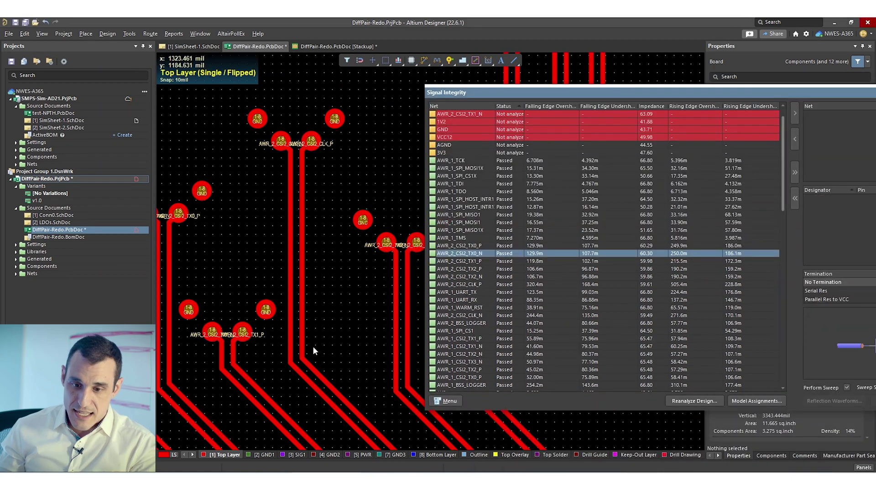
{"action": "left_click", "coordinate": [302, 304]}
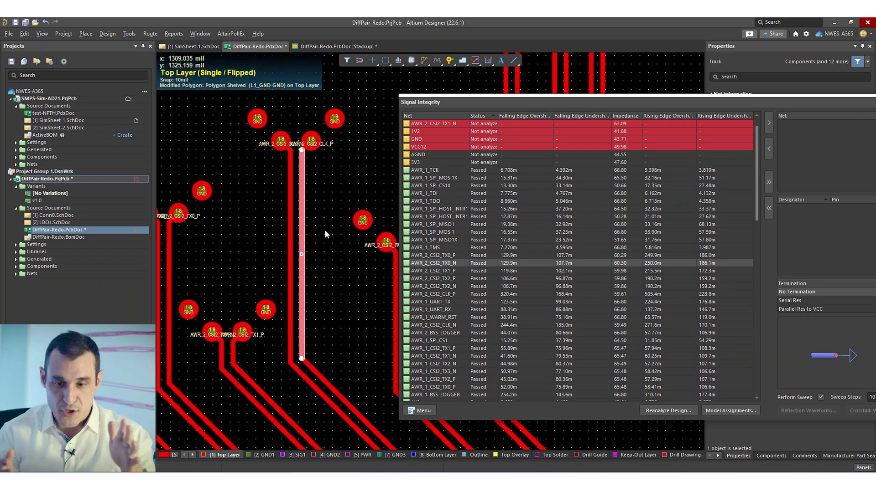
{"action": "left_click", "coordinate": [339, 229]}
{"action": "right_click_drag", "start_coordinate": [326, 357], "coordinate": [259, 272]}
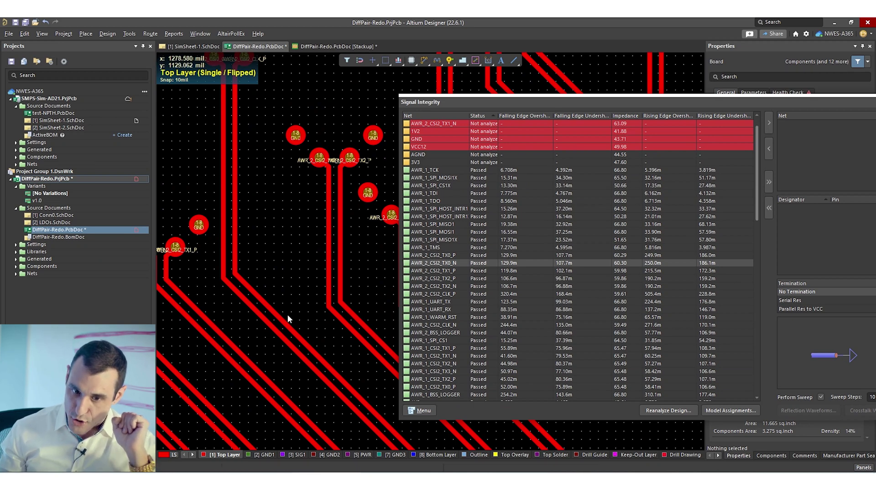
{"action": "right_click_drag", "start_coordinate": [259, 203], "coordinate": [189, 255]}
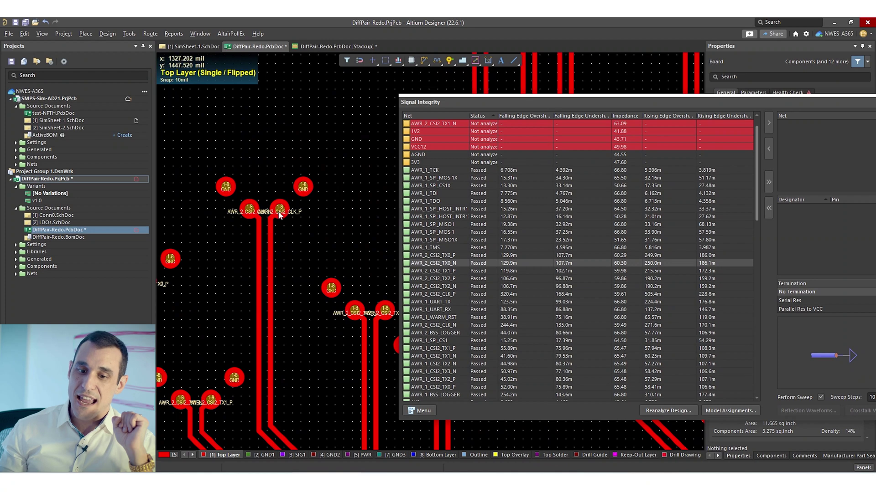
{"action": "right_click_drag", "start_coordinate": [267, 176], "coordinate": [264, 231]}
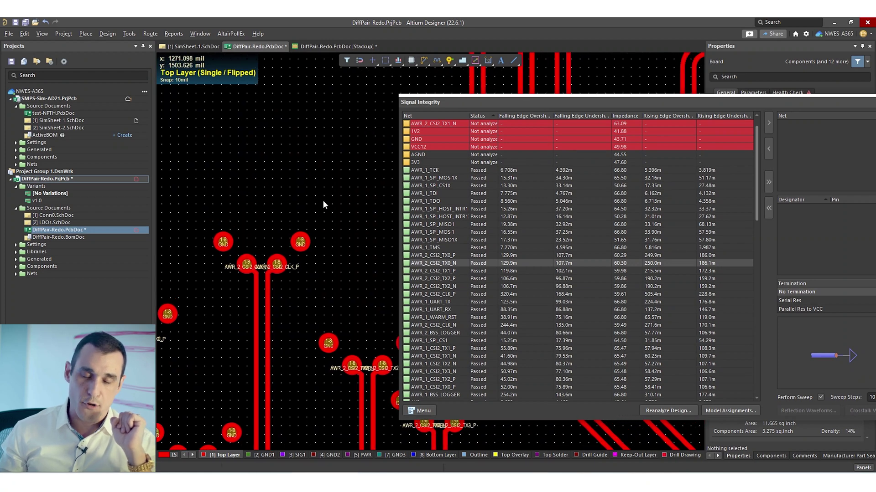